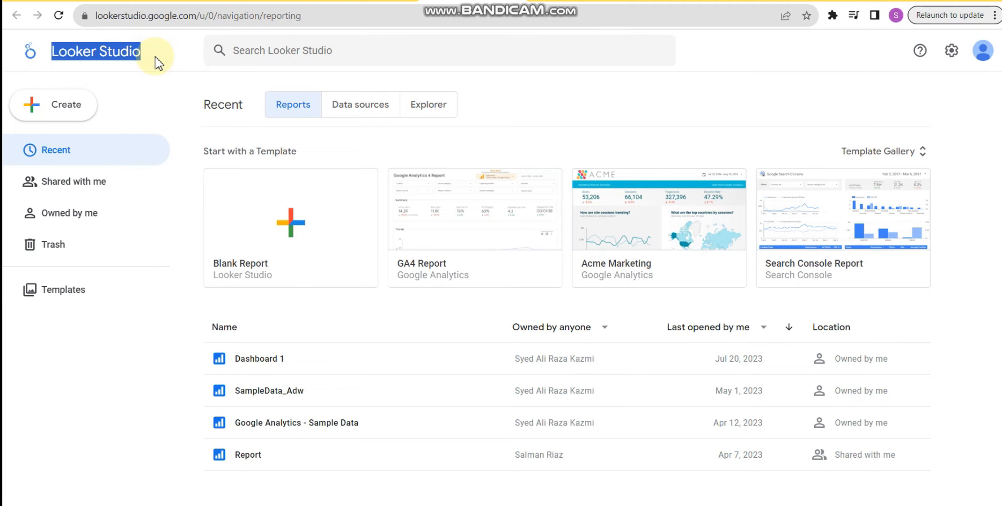
# - Open the SampleData_Adw report, and select the dbo.FactResellerSales source table in SQL Server Management Studio
pyautogui.click(328, 20)
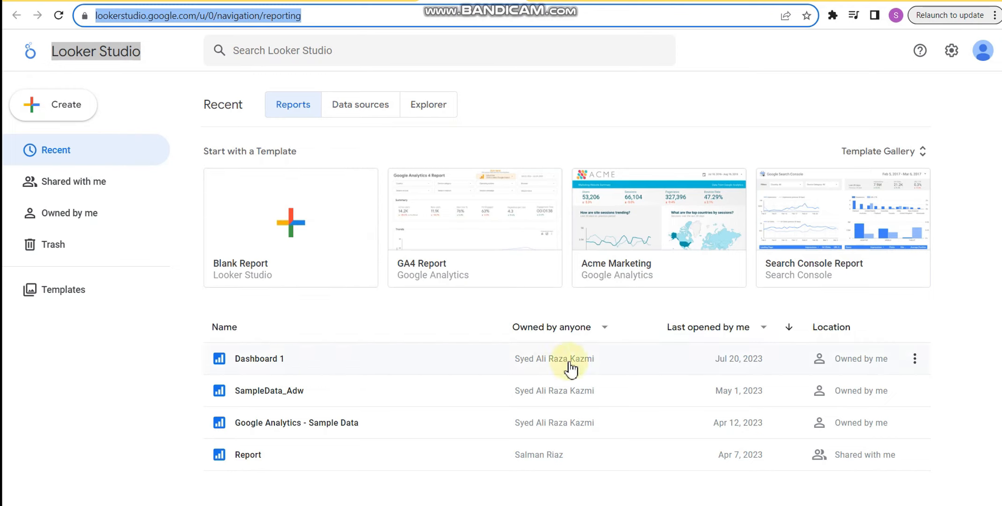
pyautogui.click(256, 392)
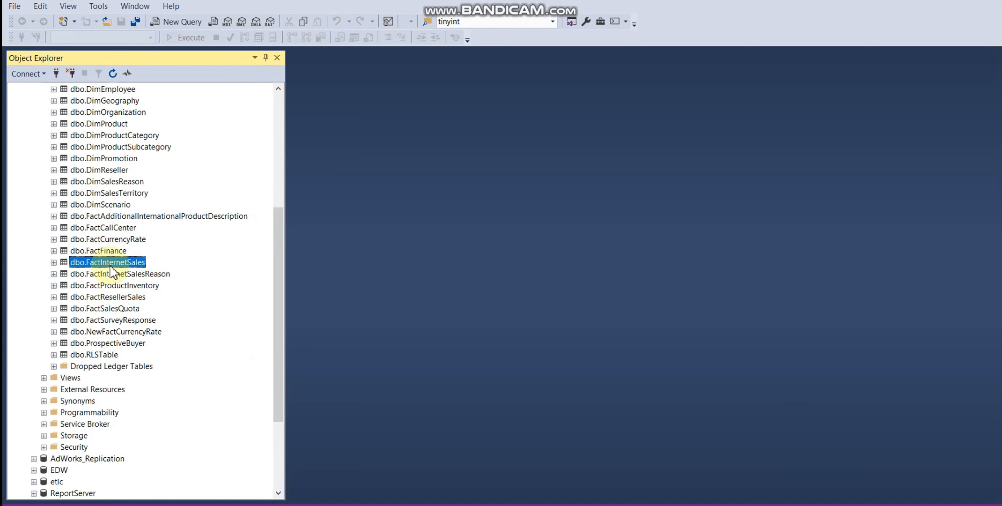
pyautogui.click(113, 297)
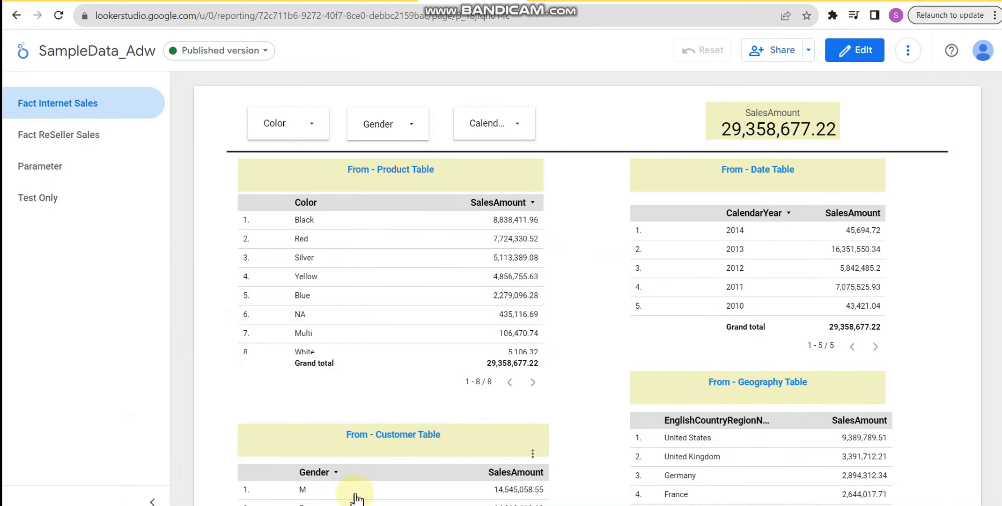
# - Back in Looker Studio, exclude Black, Red and Silver in the Color filter on the Fact Internet Sales page
pyautogui.click(321, 133)
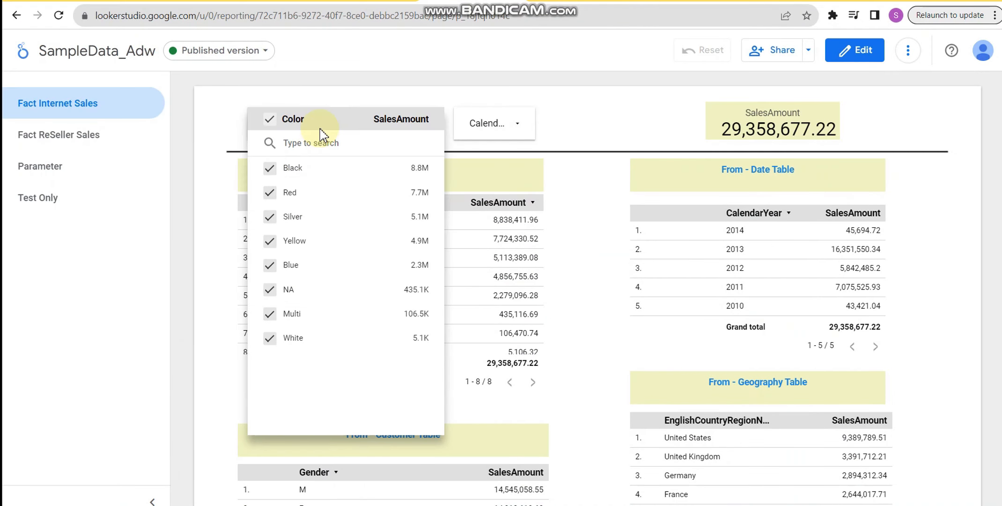
pyautogui.click(271, 169)
pyautogui.click(271, 193)
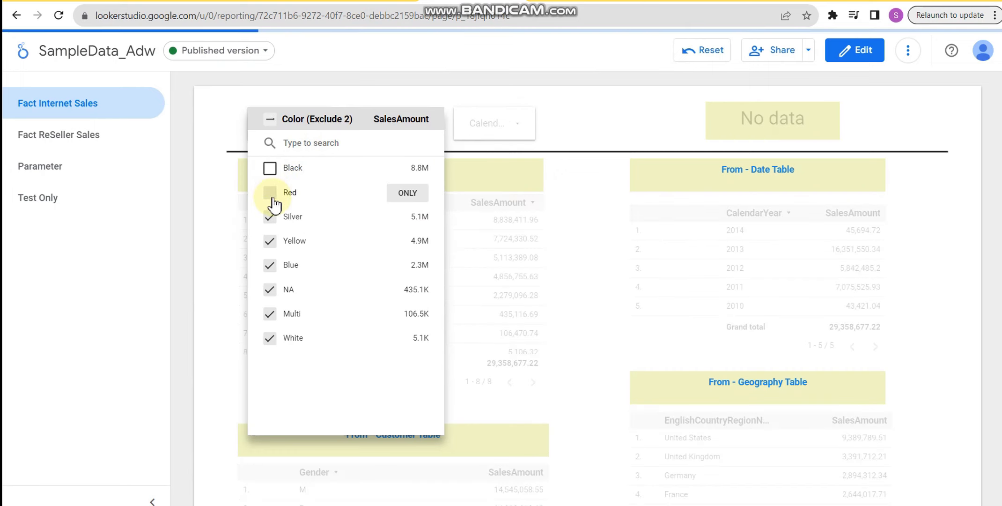
pyautogui.click(270, 219)
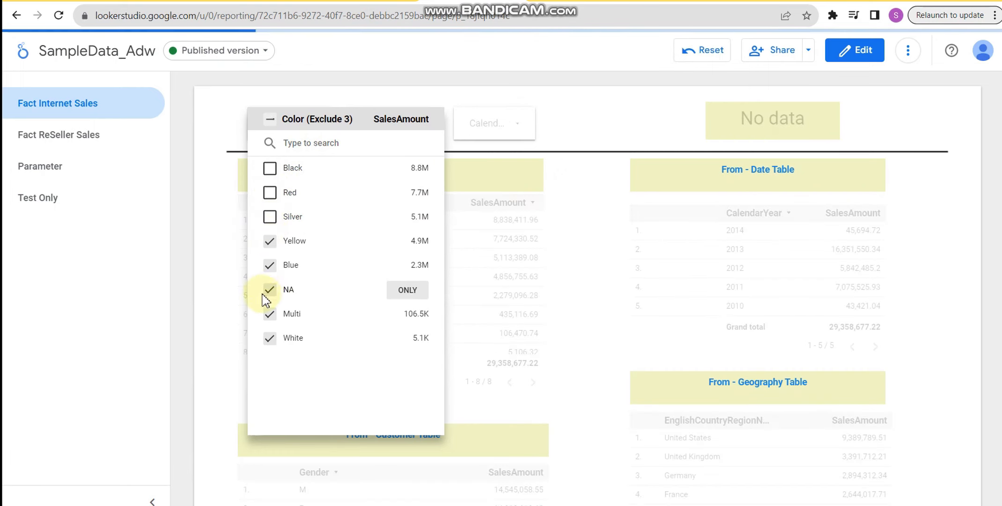
pyautogui.click(641, 136)
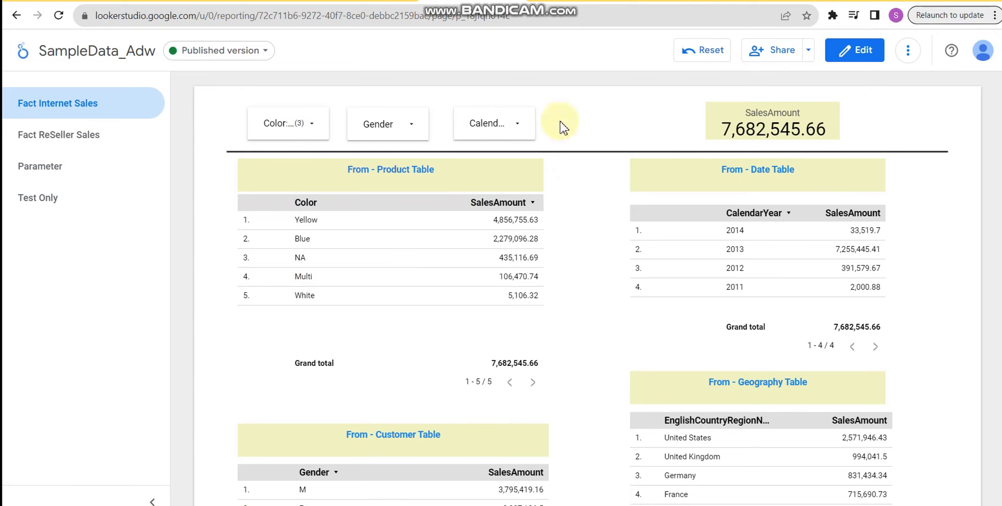
# - View the selectable values of the CalendarYear and Gender filters on the Fact Internet Sales page
pyautogui.click(525, 139)
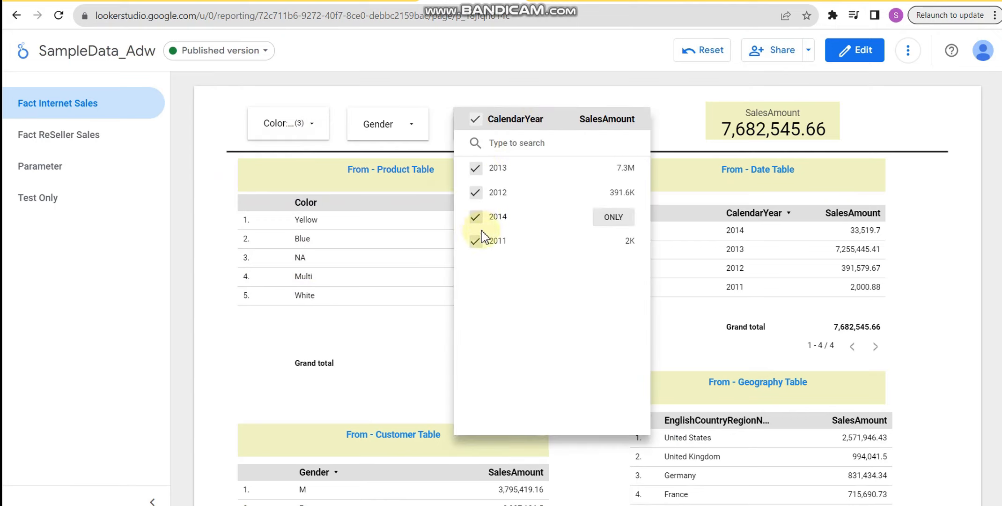
pyautogui.click(411, 128)
pyautogui.click(415, 133)
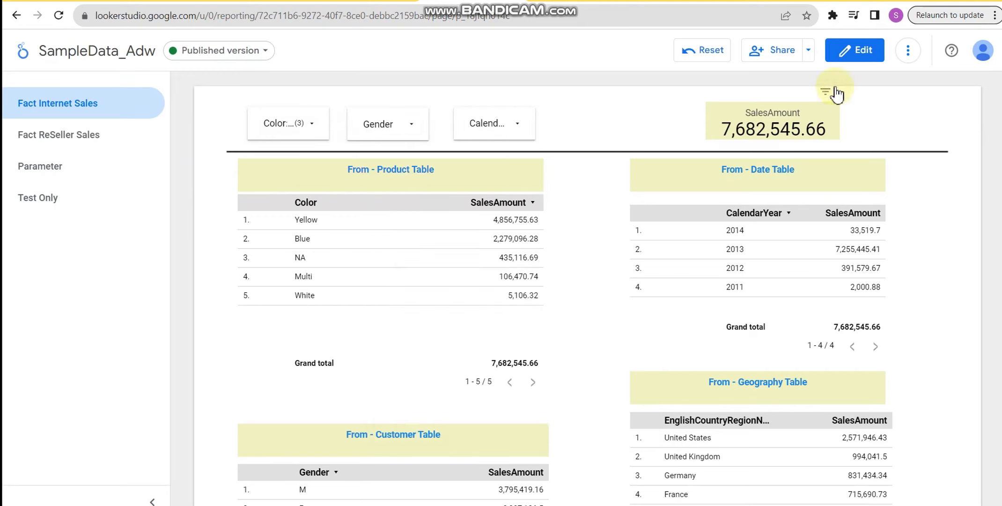
# - Check the additional report options and switch the SampleData_Adw report to edit mode
pyautogui.click(908, 54)
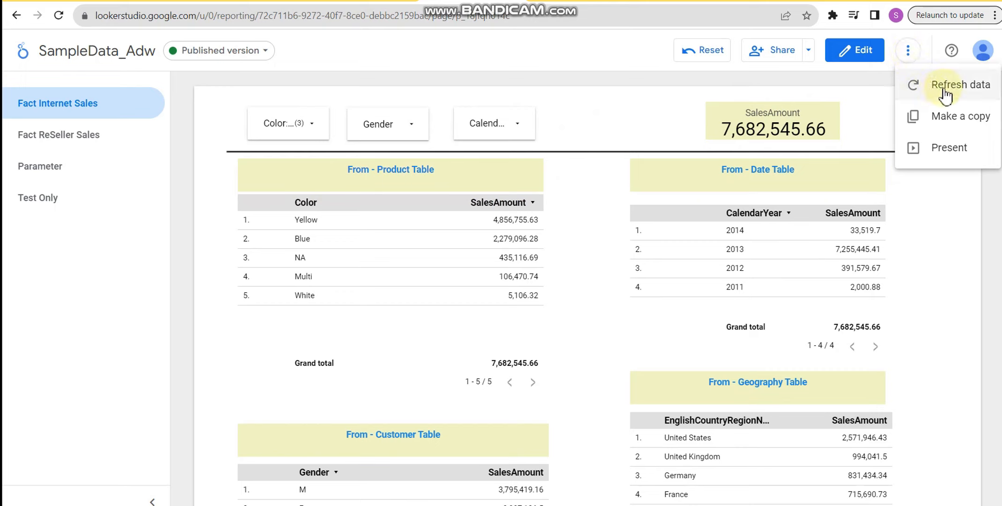
pyautogui.click(856, 57)
pyautogui.click(855, 56)
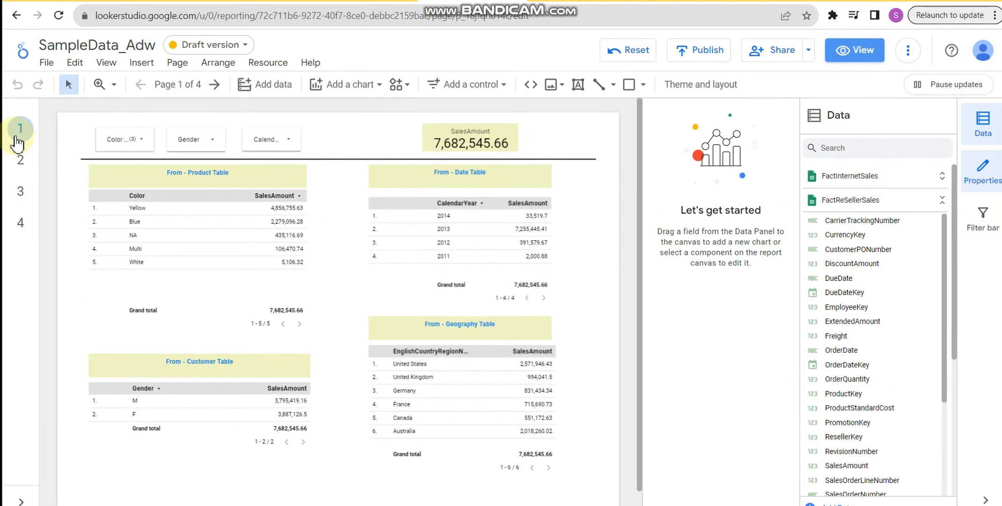
# - View the Fact ReSeller Sales page and return to the Fact Internet Sales page
pyautogui.click(19, 165)
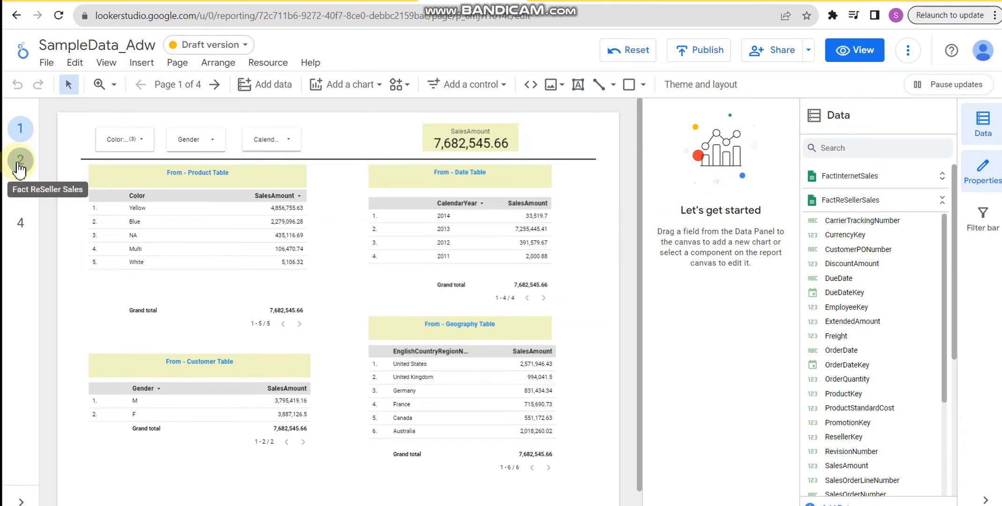
pyautogui.click(20, 165)
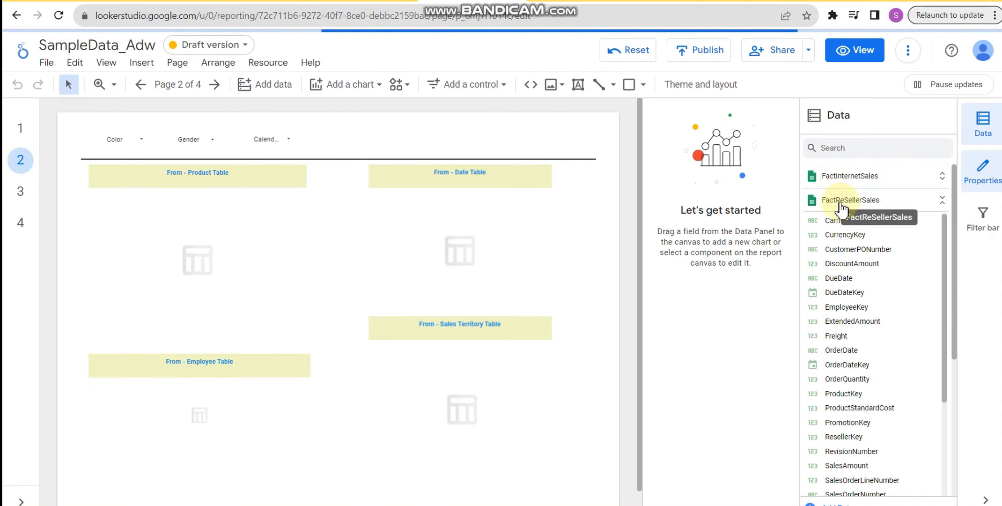
pyautogui.click(21, 138)
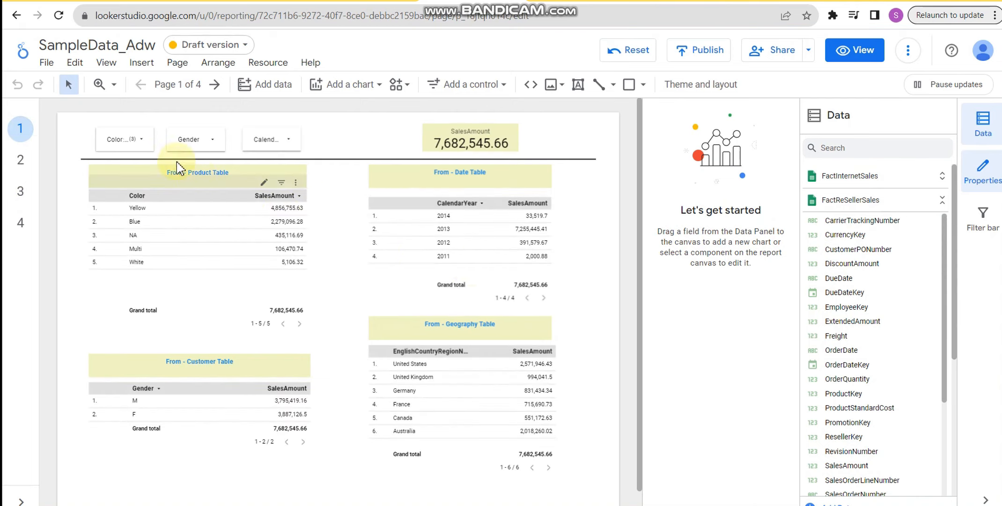
# - Include Black, Red and Silver again in the Color filter on the Fact Internet Sales page
pyautogui.click(131, 141)
pyautogui.click(111, 170)
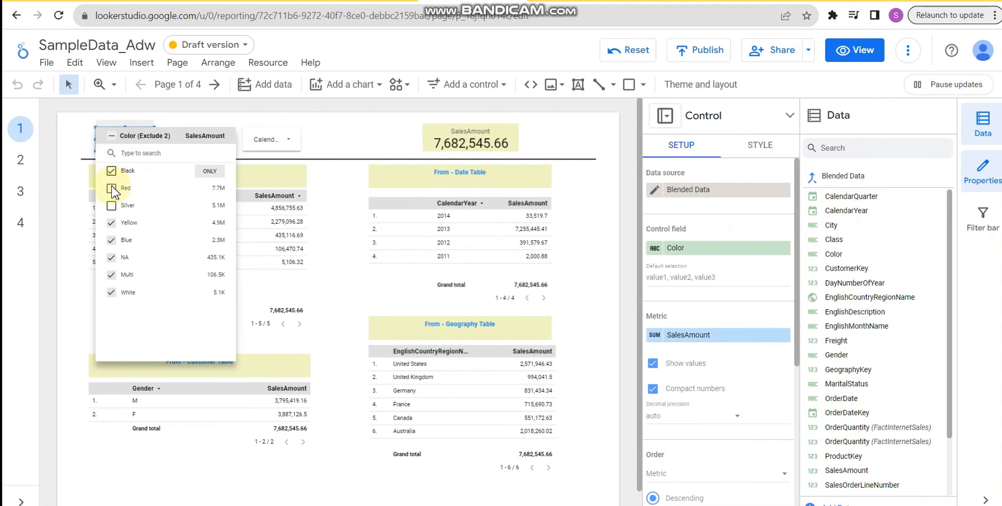
pyautogui.click(111, 189)
pyautogui.click(112, 206)
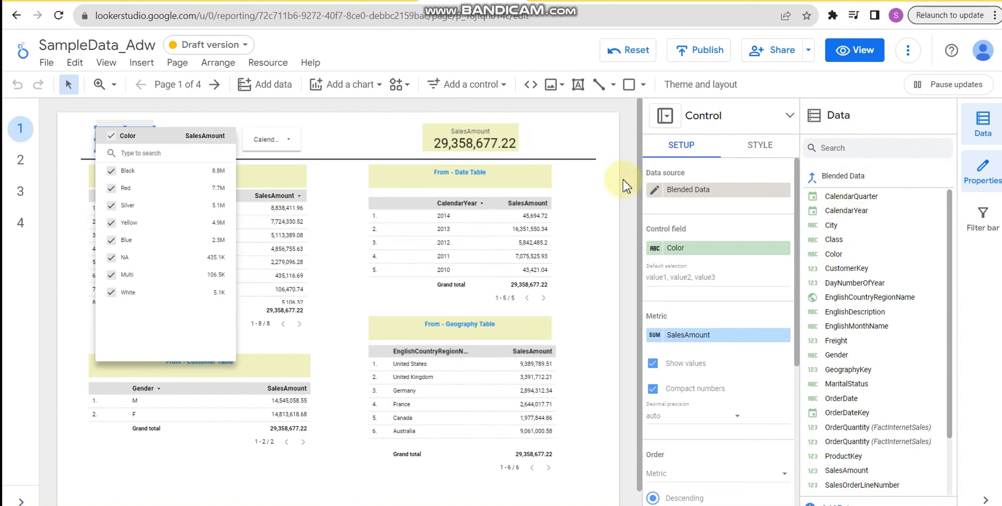
pyautogui.click(593, 191)
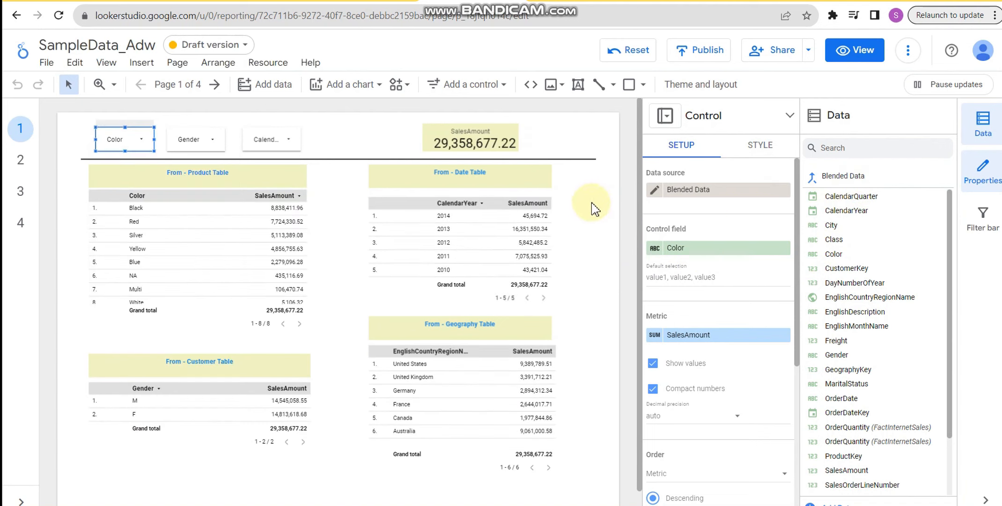
# - Review the editor's available file, editing and view commands for the report
pyautogui.click(50, 63)
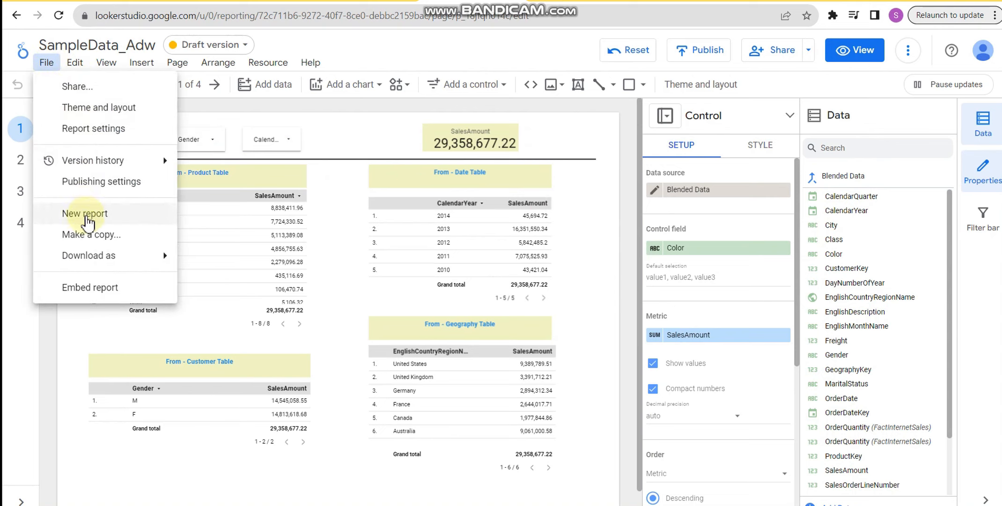
pyautogui.moveTo(95, 260)
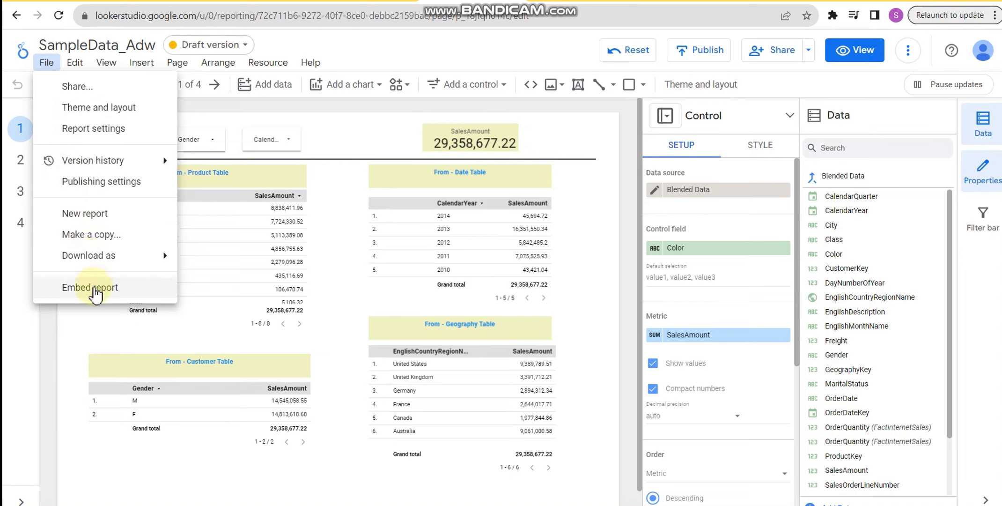
pyautogui.click(82, 68)
pyautogui.click(78, 68)
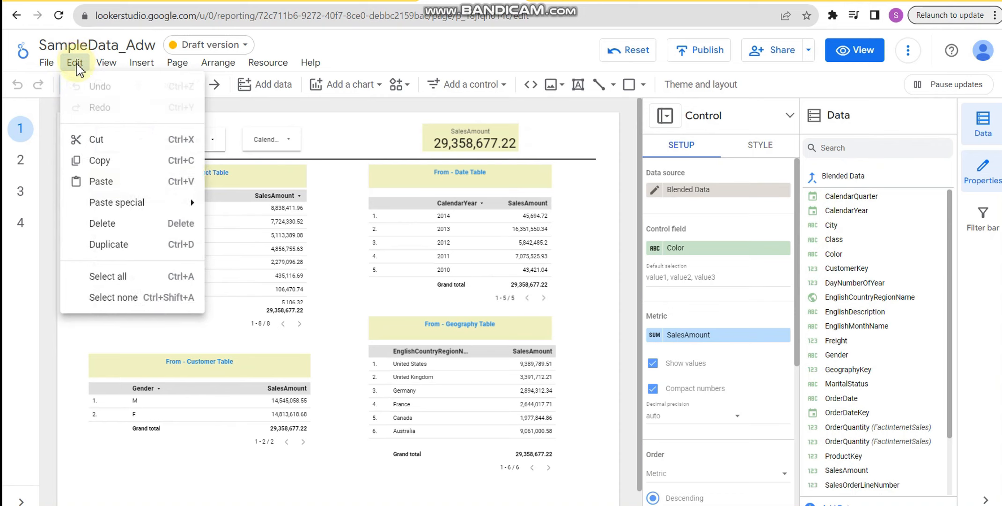
pyautogui.click(108, 66)
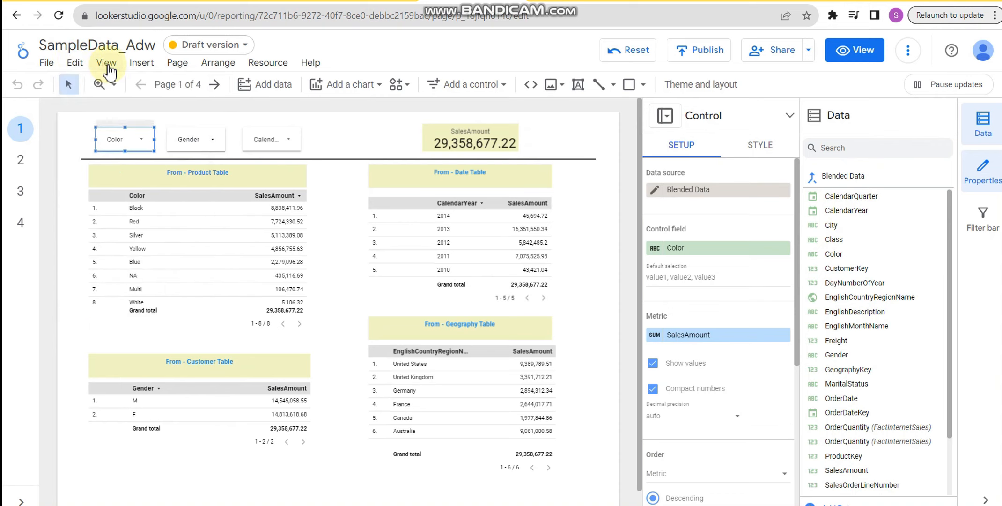
pyautogui.click(107, 65)
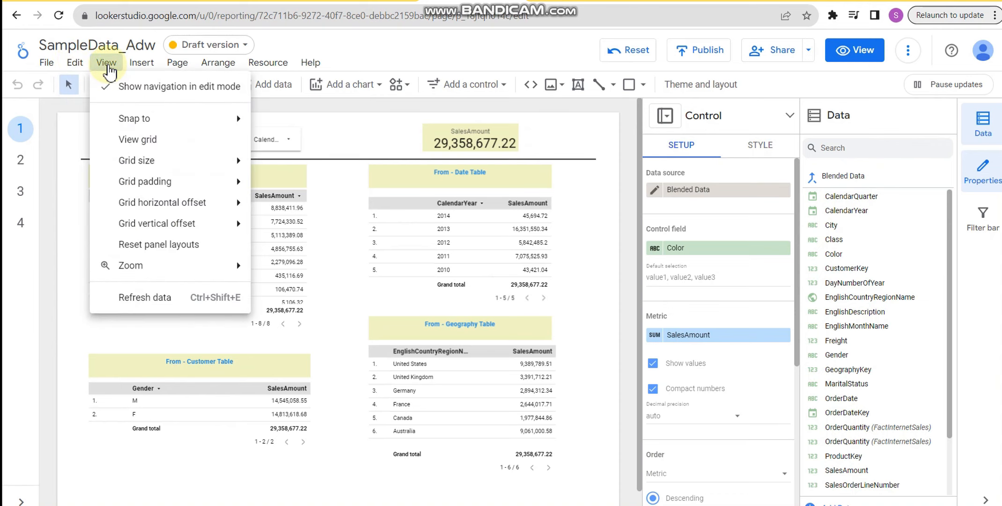
# - Review the full list of charts, controls and shapes that can be inserted into the report
pyautogui.click(140, 70)
pyautogui.click(140, 70)
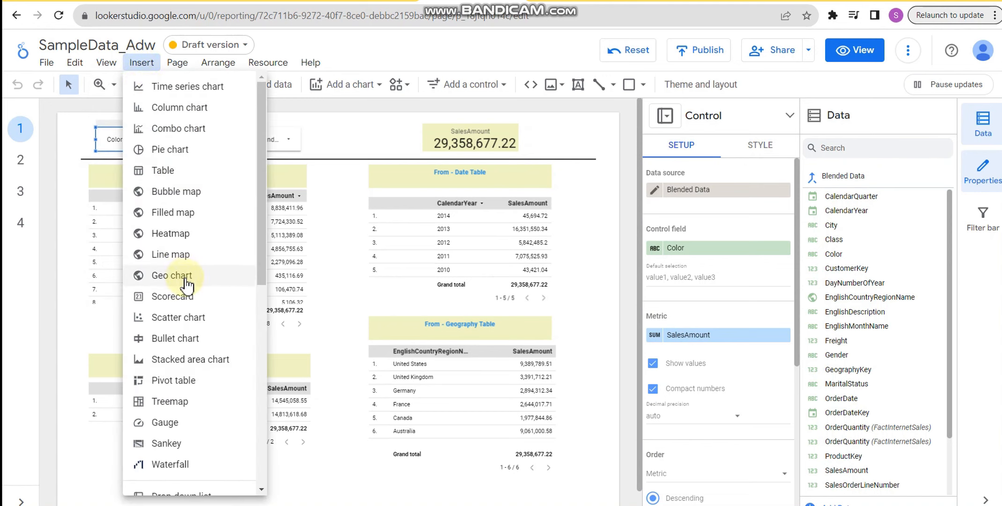
pyautogui.scroll(-3, 188, 284)
pyautogui.scroll(3, 188, 285)
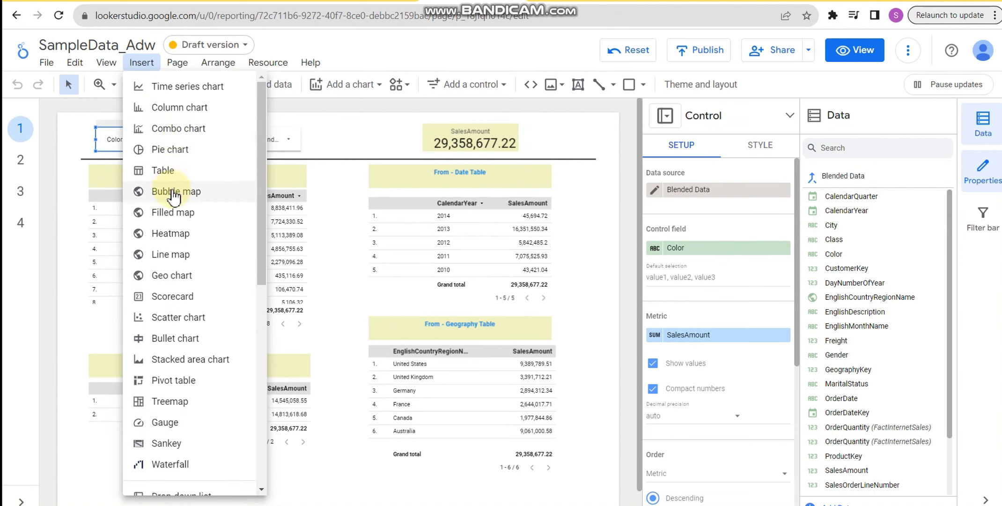
pyautogui.scroll(-4, 187, 374)
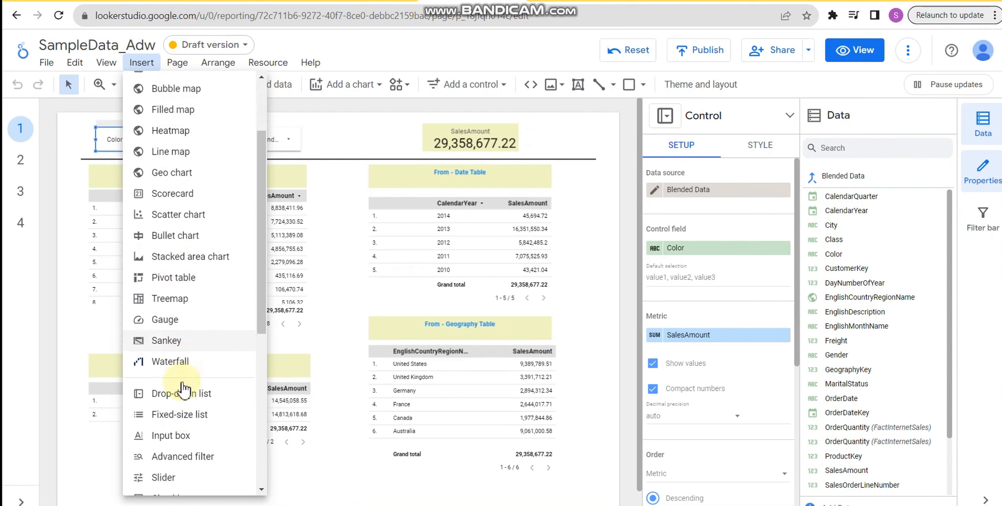
pyautogui.scroll(-2, 182, 391)
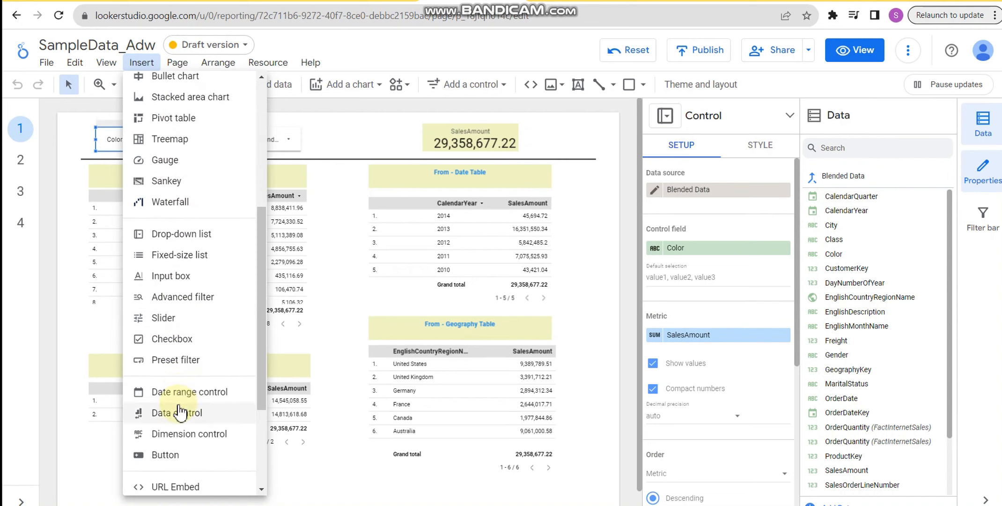
pyautogui.scroll(-3, 179, 414)
pyautogui.scroll(-4, 179, 413)
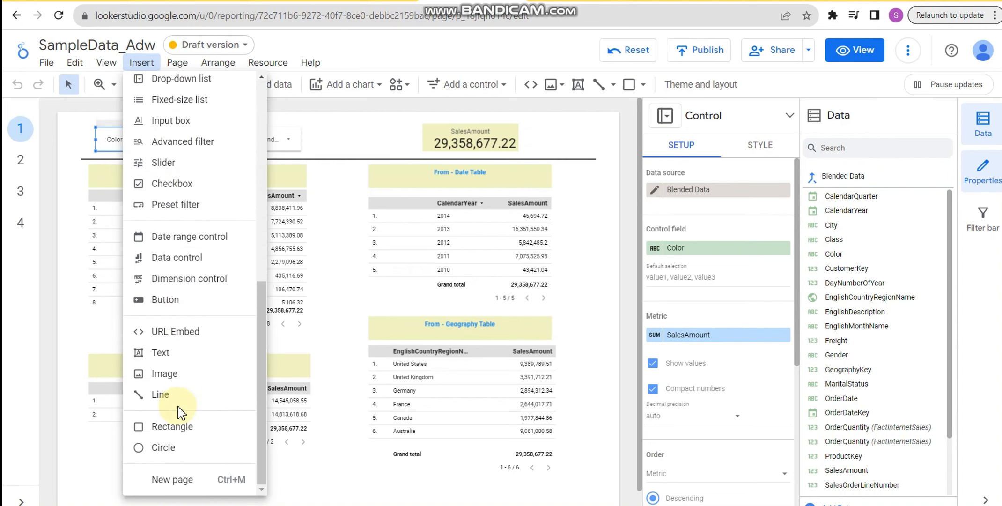
# - Review the editor's page management, arrangement and resource commands
pyautogui.click(181, 67)
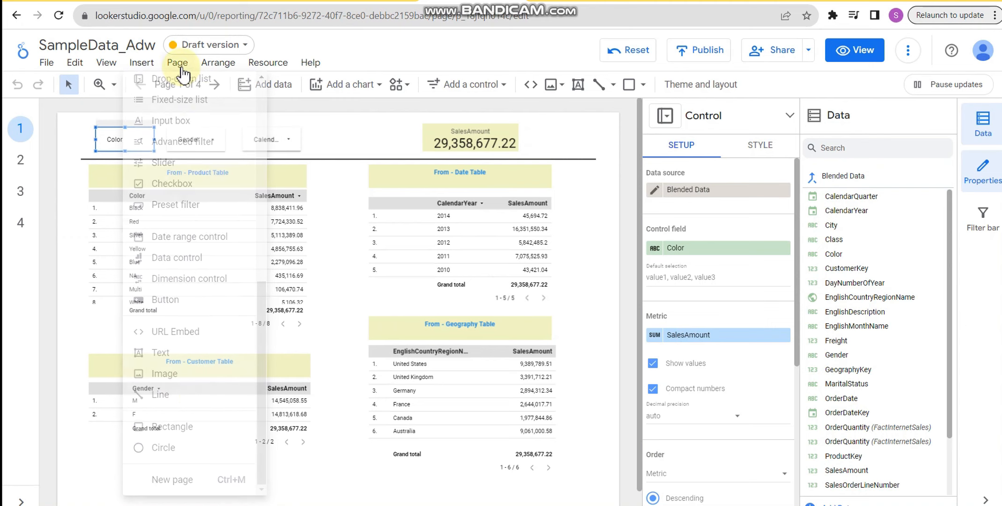
pyautogui.click(181, 71)
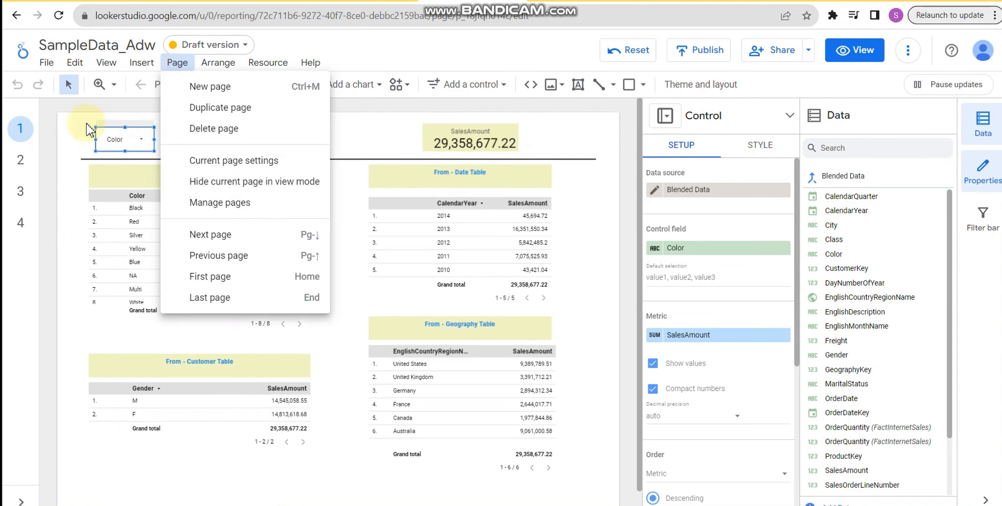
pyautogui.click(217, 66)
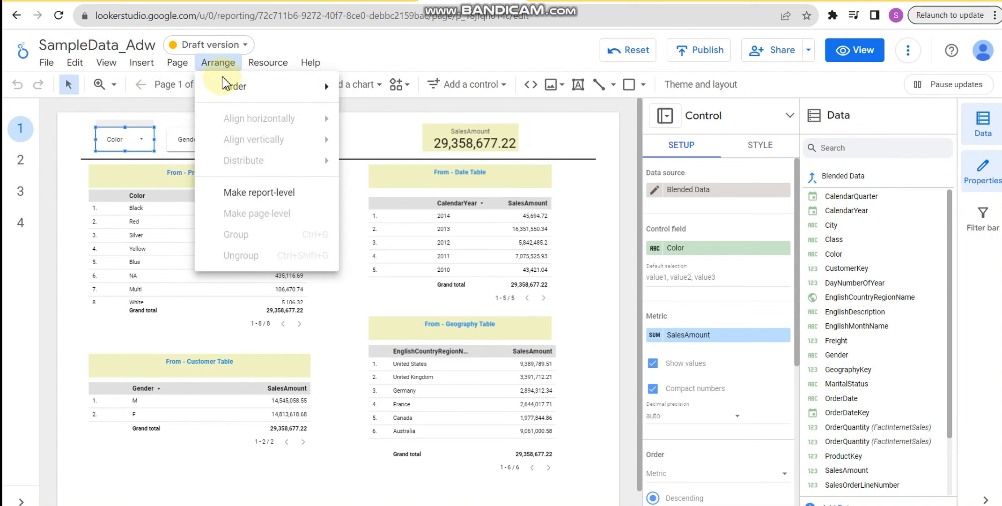
pyautogui.moveTo(230, 96)
pyautogui.click(269, 66)
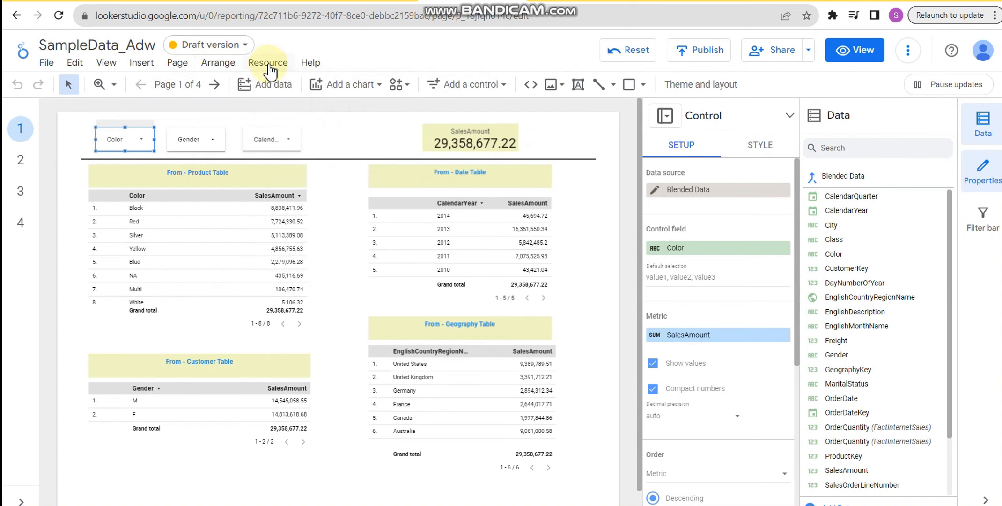
pyautogui.click(270, 65)
pyautogui.click(416, 64)
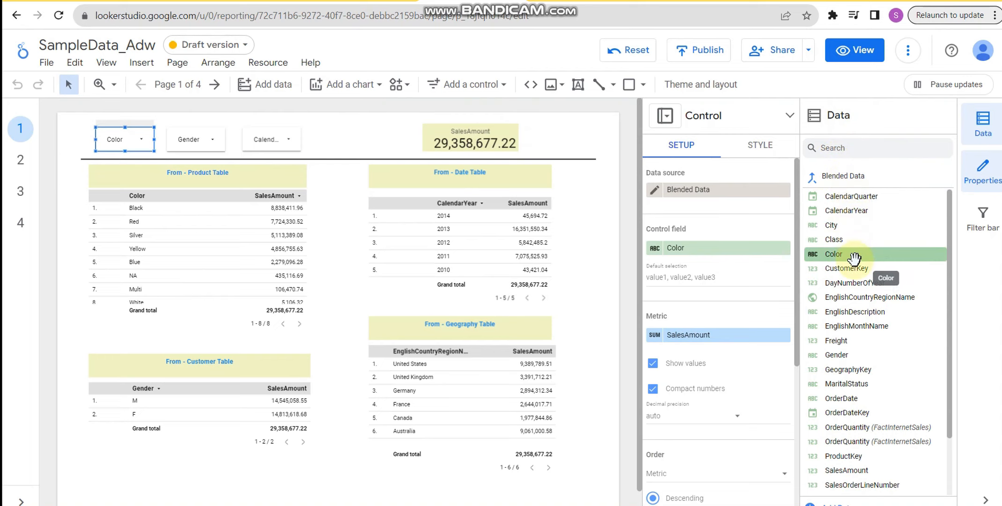
# - Hide and restore the Color control's properties, and toggle the display of the filter bar
pyautogui.click(983, 178)
pyautogui.click(983, 178)
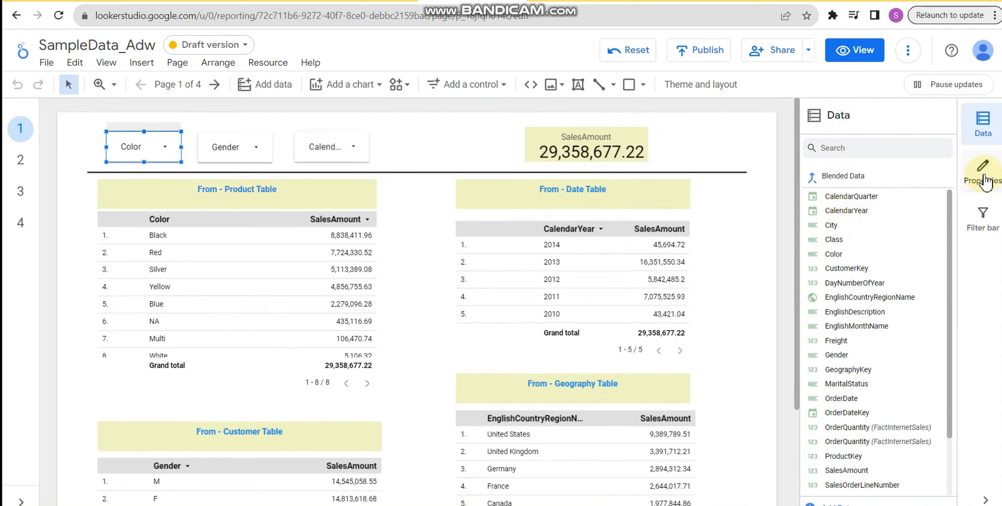
pyautogui.click(983, 219)
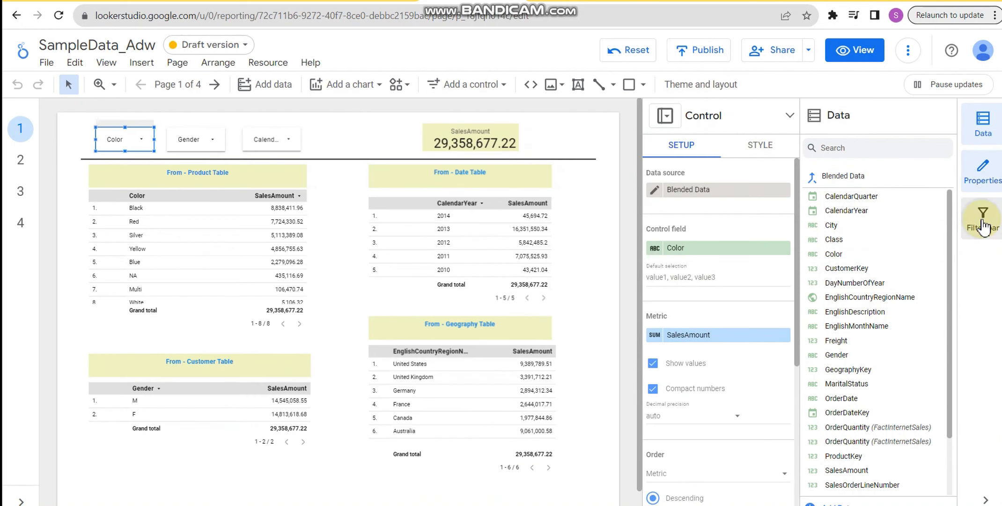
pyautogui.click(984, 227)
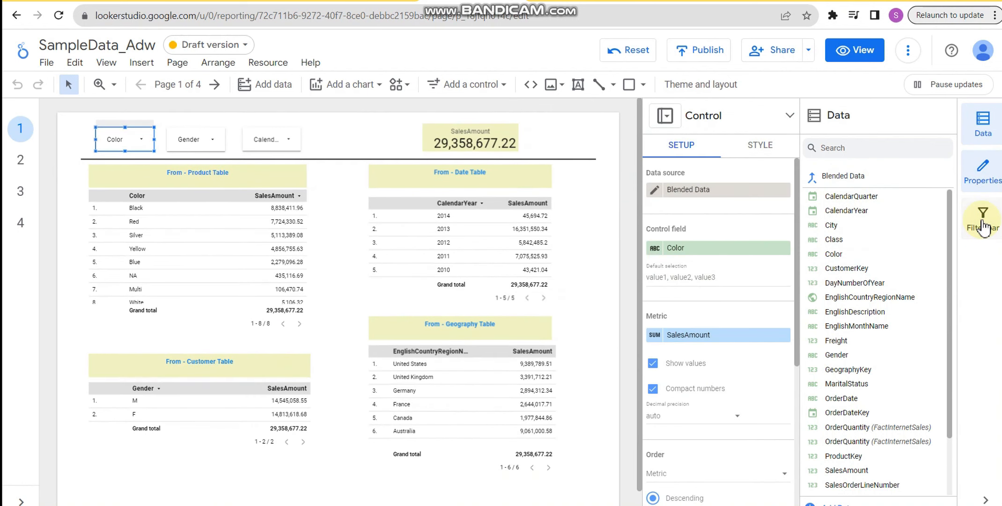
# - Hide and restore the report's data source list, and review the sources and the fields under Blended Data
pyautogui.click(988, 136)
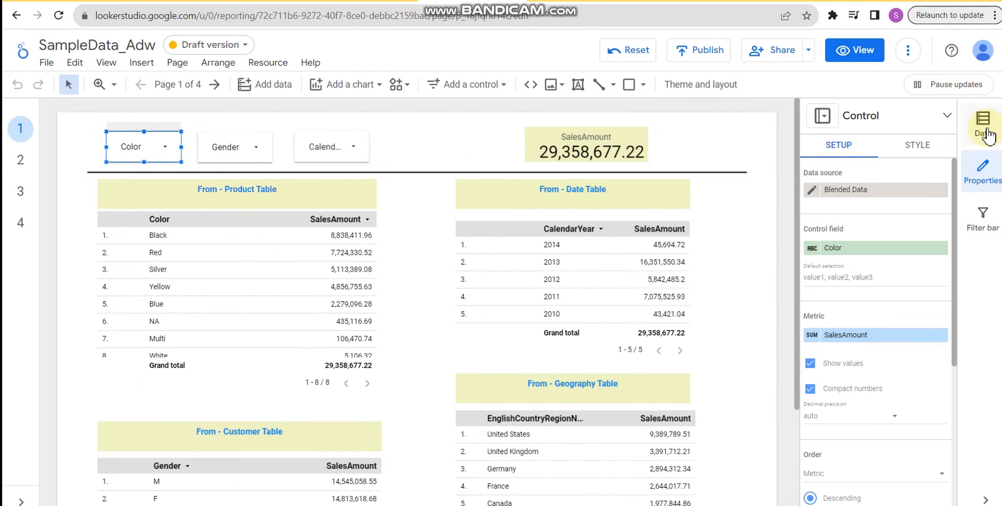
pyautogui.click(988, 136)
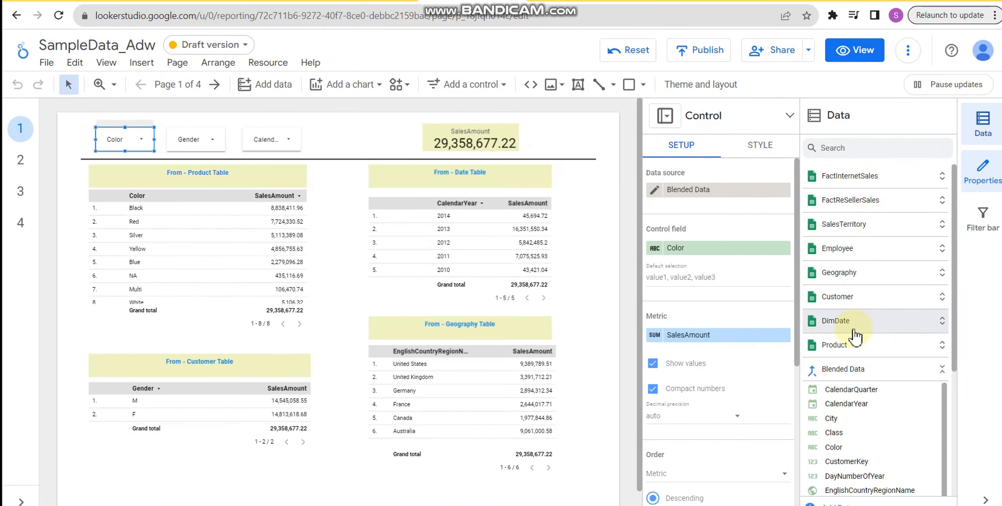
pyautogui.scroll(-3, 903, 342)
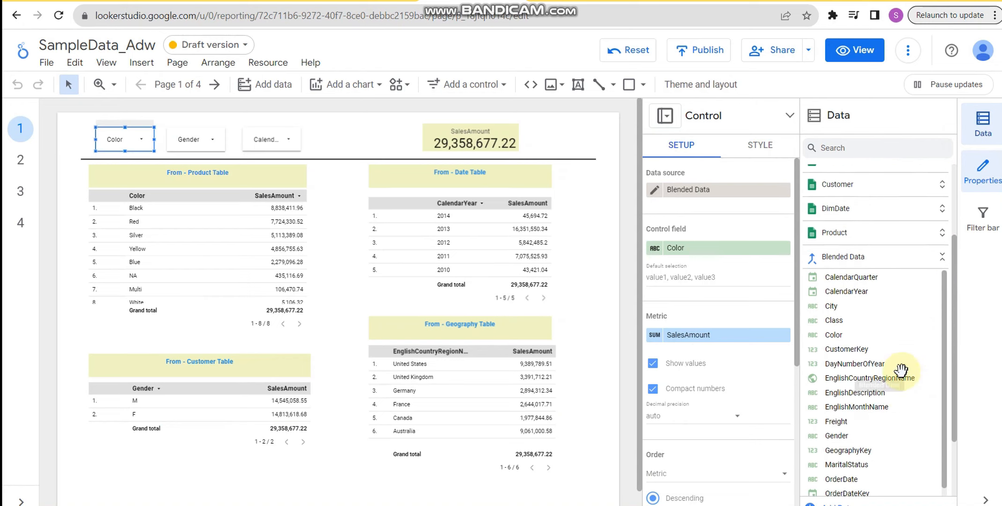
pyautogui.scroll(3, 901, 370)
pyautogui.click(850, 370)
pyautogui.click(850, 370)
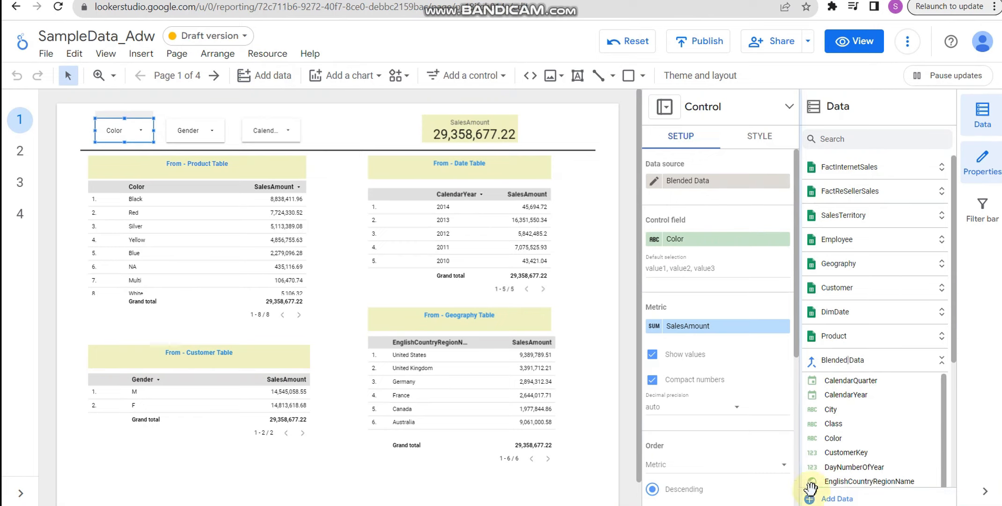
# - Start adding data to the report and review the available Google connectors, such as Microsoft SQL Server and PostgreSQL
pyautogui.click(791, 487)
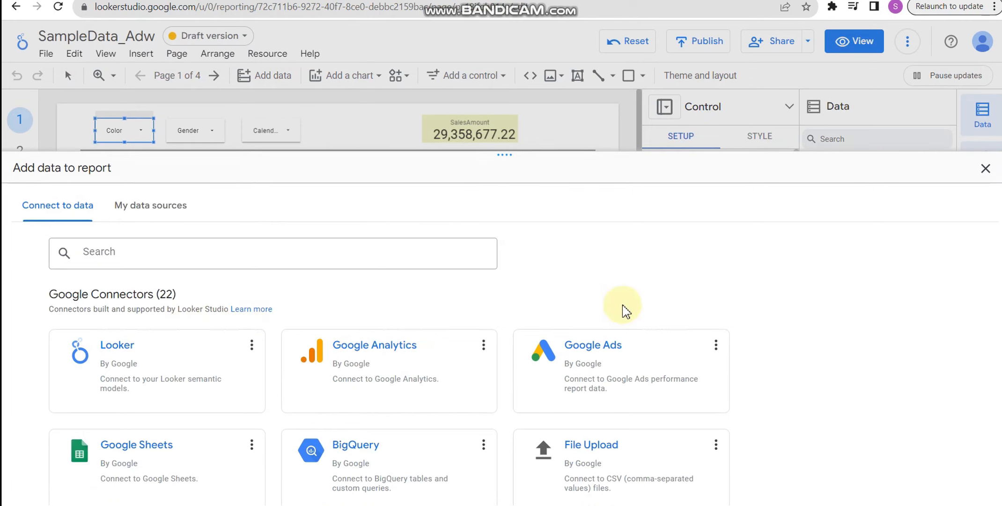
pyautogui.scroll(-2, 623, 310)
pyautogui.scroll(-7, 625, 311)
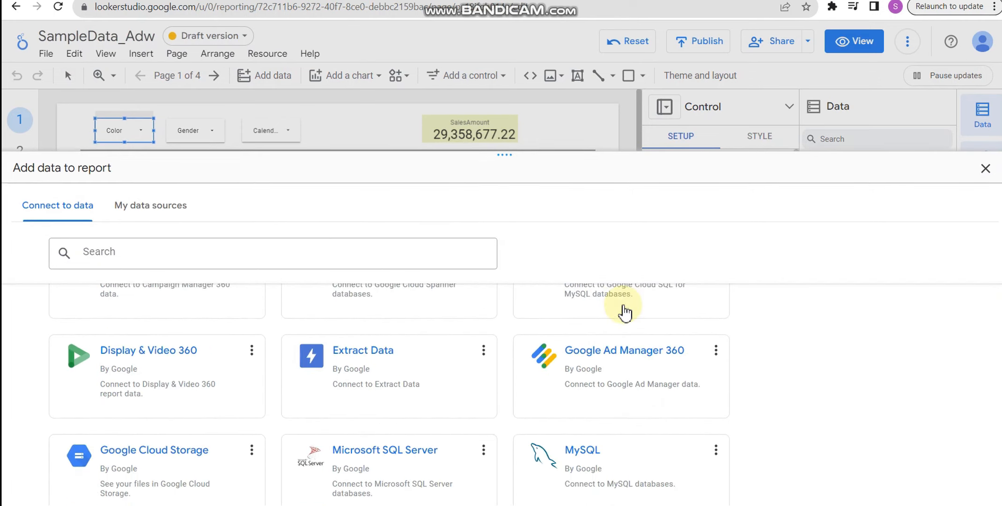
pyautogui.scroll(2, 625, 311)
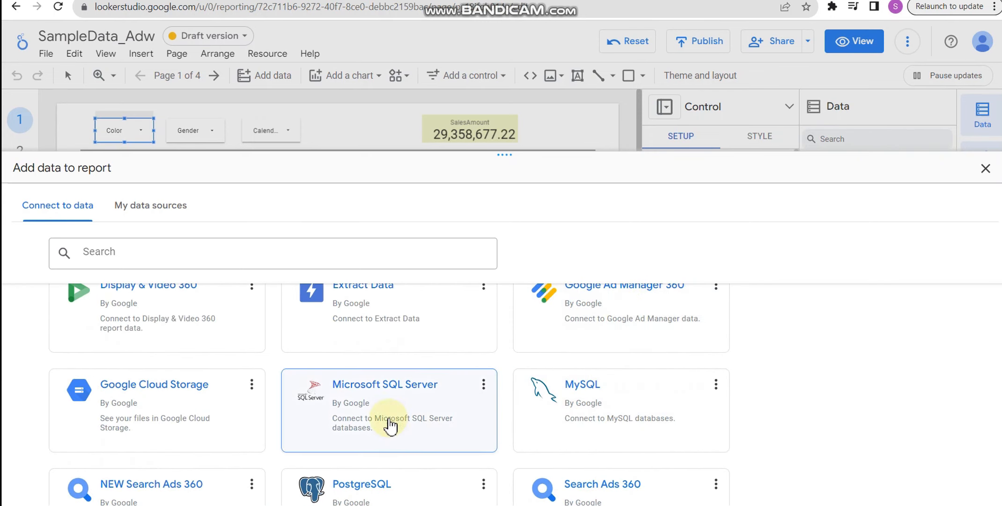
pyautogui.scroll(-1, 386, 389)
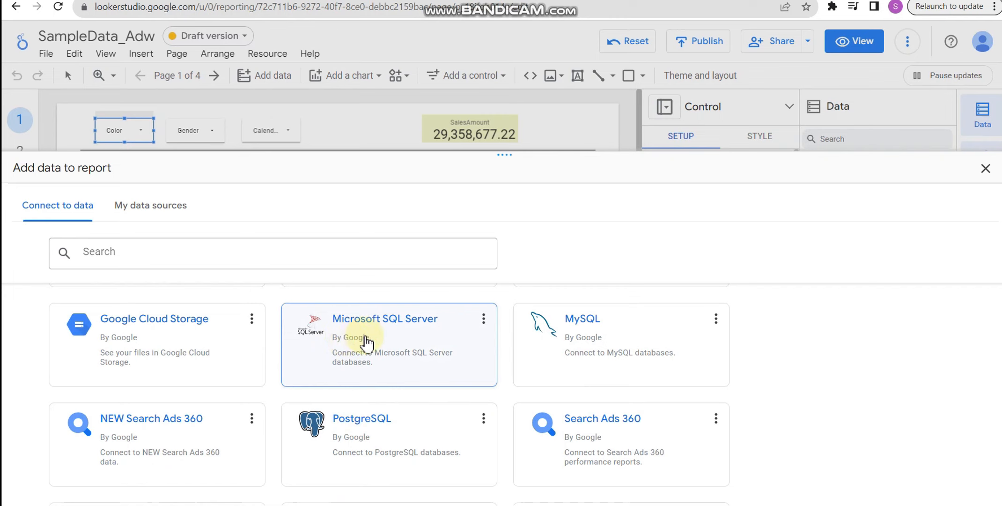
pyautogui.scroll(-1, 352, 349)
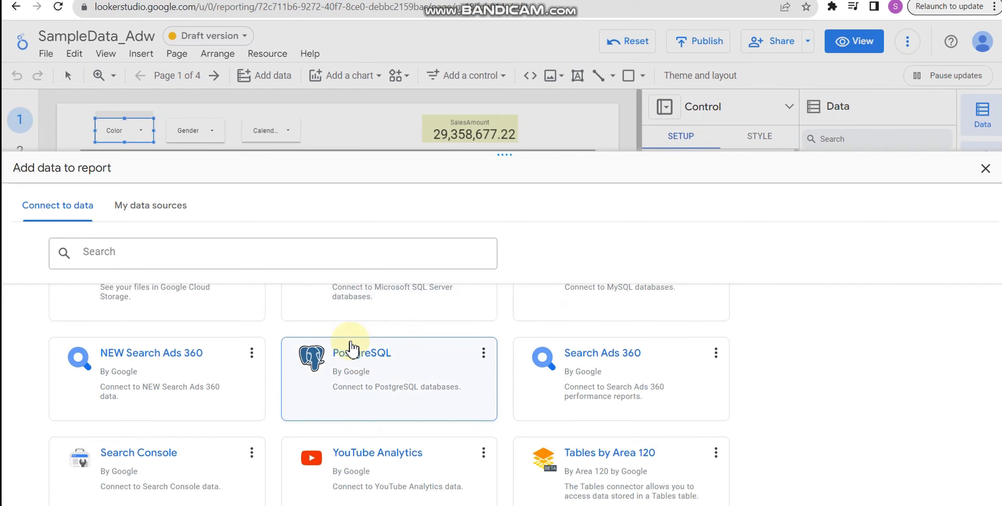
pyautogui.scroll(-3, 352, 349)
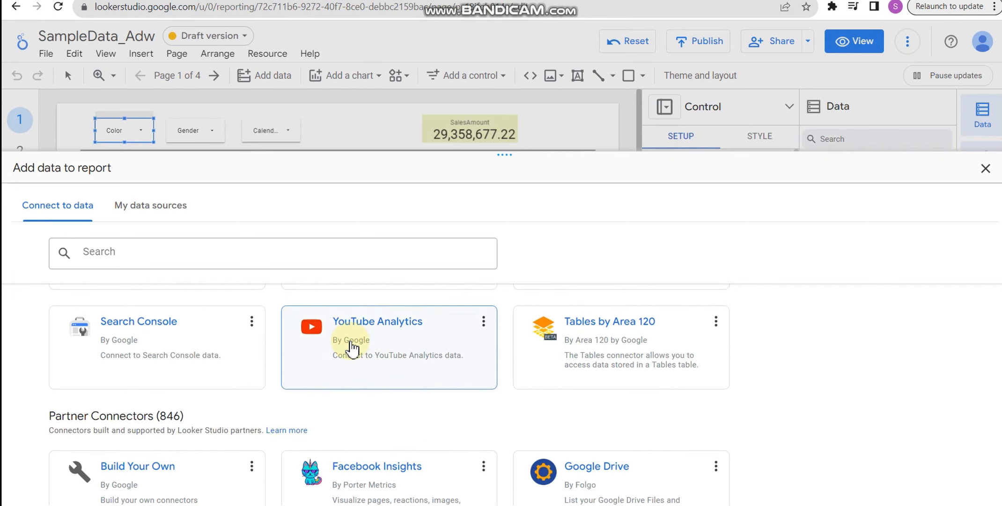
# - Browse the partner connectors, and leave the data connection dialog without adding a source
pyautogui.scroll(-2, 352, 349)
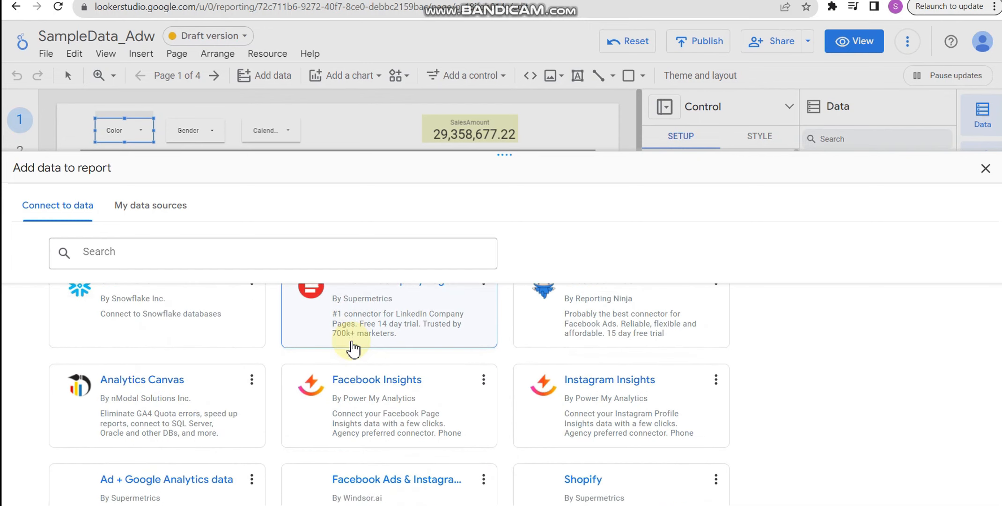
pyautogui.scroll(-15, 352, 347)
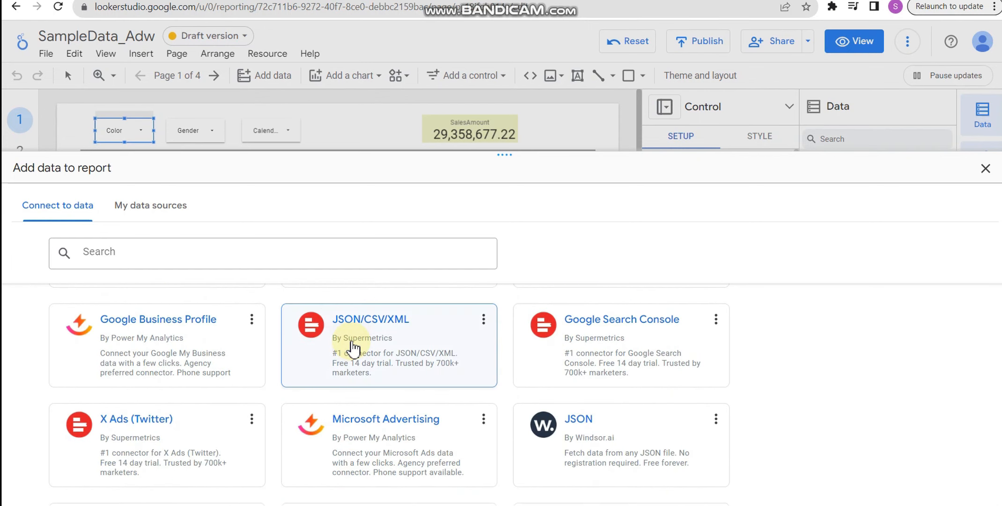
pyautogui.scroll(-15, 352, 348)
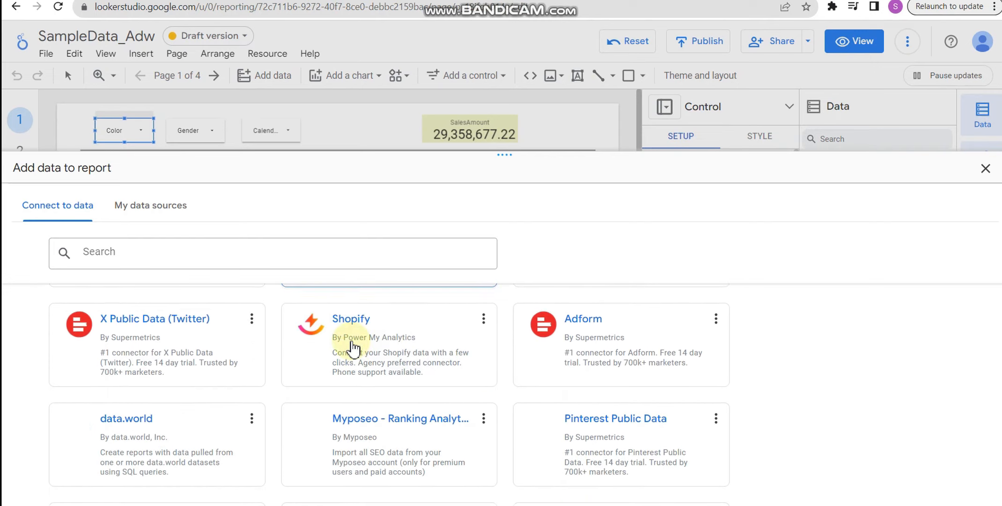
pyautogui.scroll(-15, 352, 348)
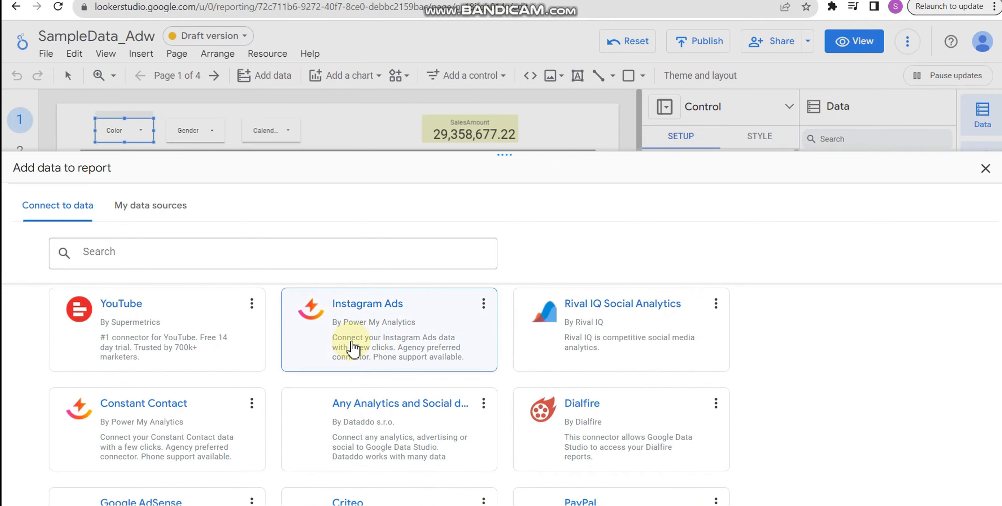
pyautogui.scroll(-15, 352, 348)
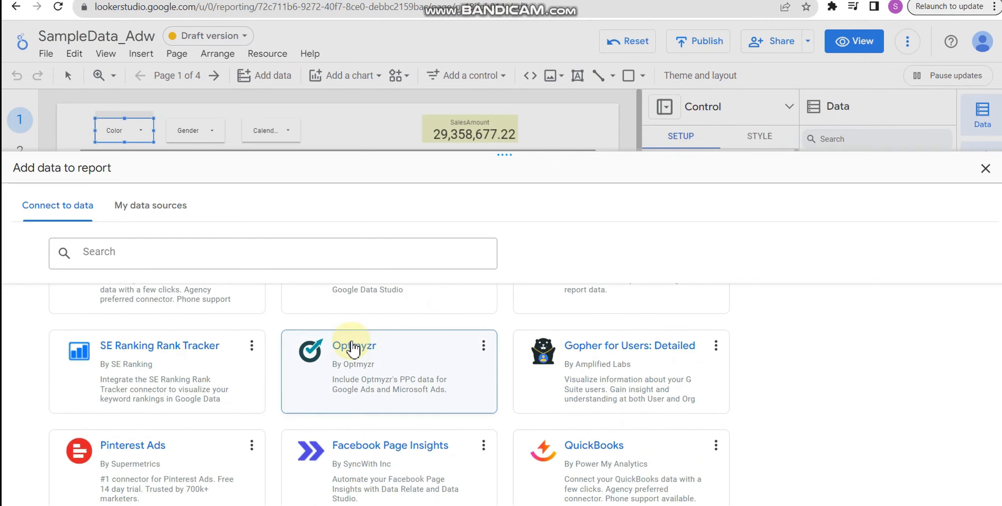
pyautogui.scroll(20, 377, 340)
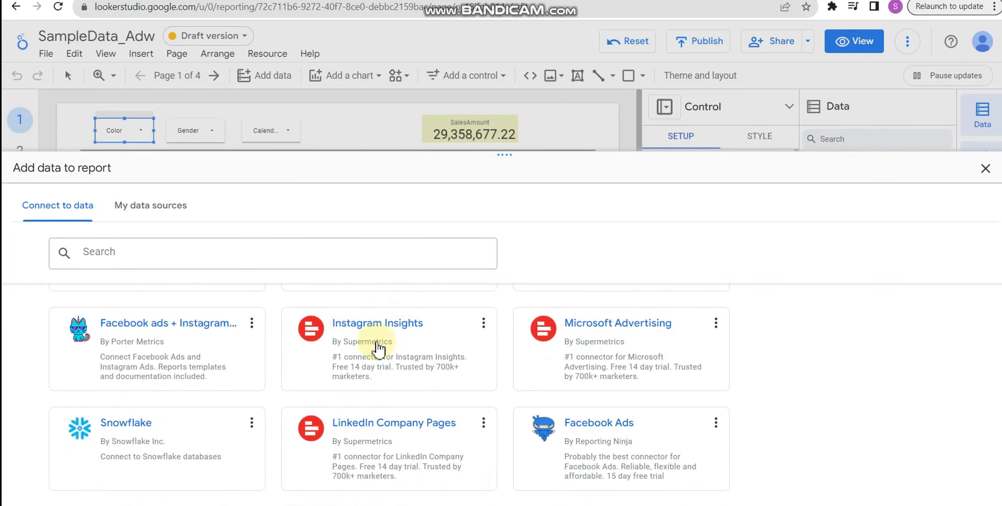
pyautogui.click(984, 170)
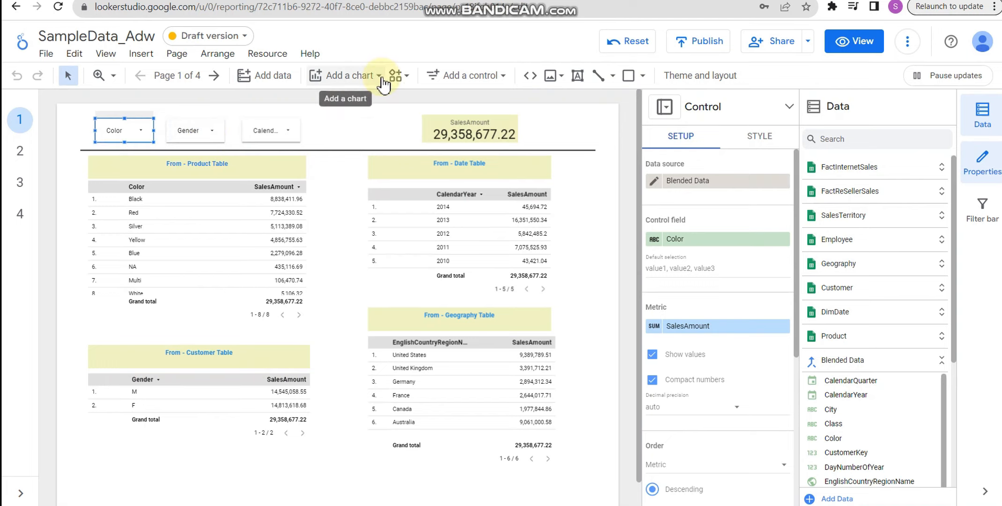
# - Review the control types and chart types that can be added to the report
pyautogui.click(504, 84)
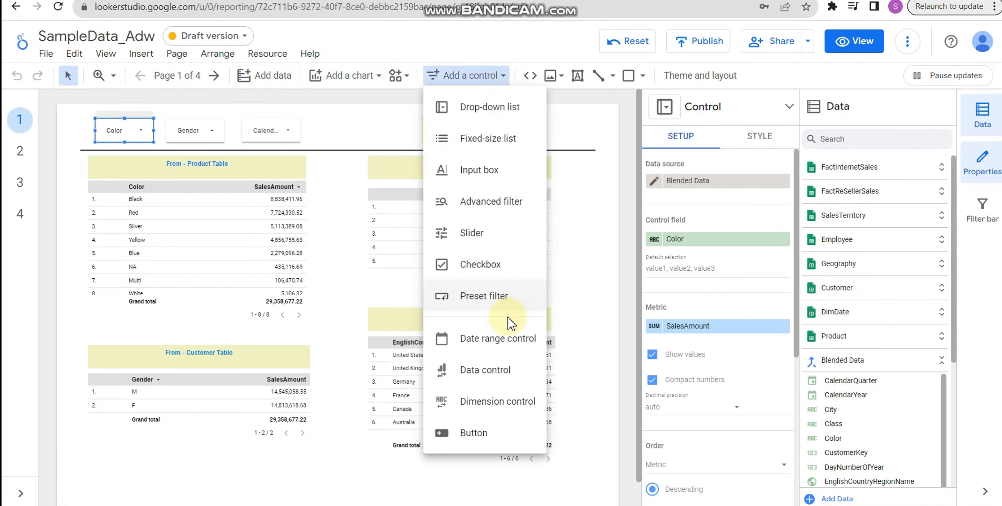
pyautogui.click(375, 84)
pyautogui.click(377, 84)
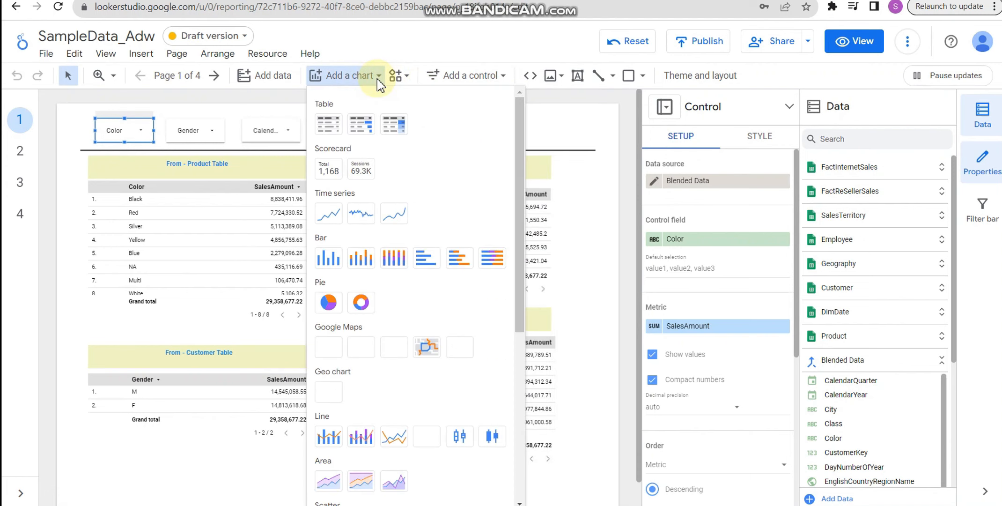
pyautogui.scroll(-5, 392, 135)
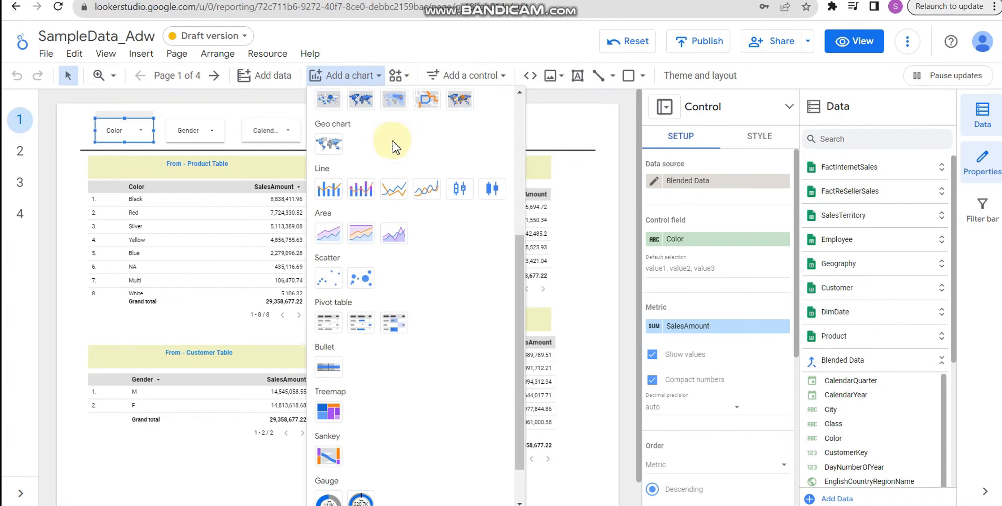
pyautogui.scroll(4, 393, 146)
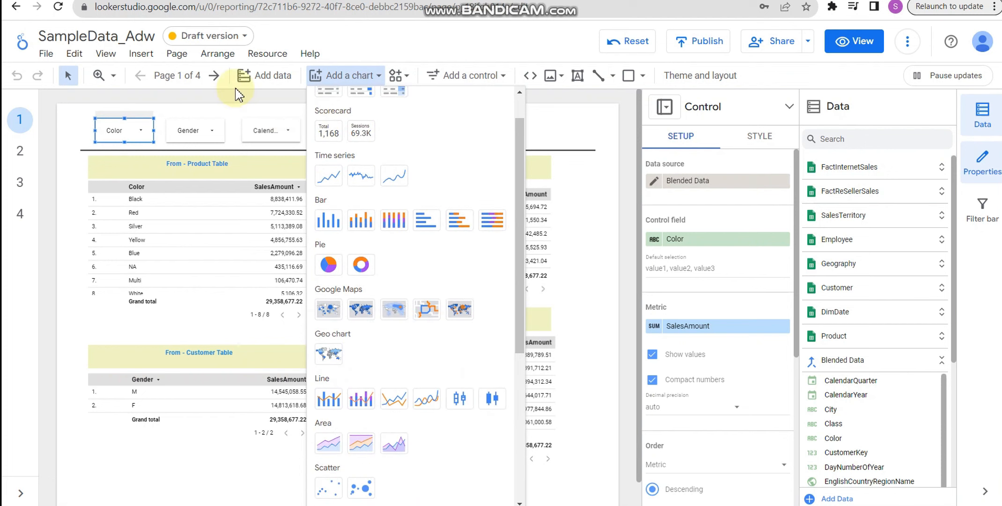
pyautogui.click(414, 37)
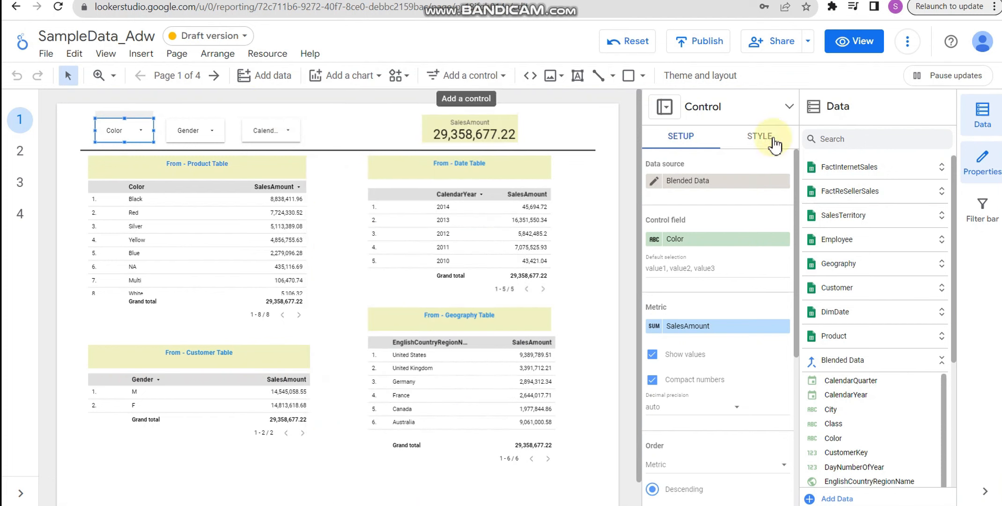
# - Expand the FactInternetSales data source to view its fields, and collapse it again
pyautogui.click(879, 174)
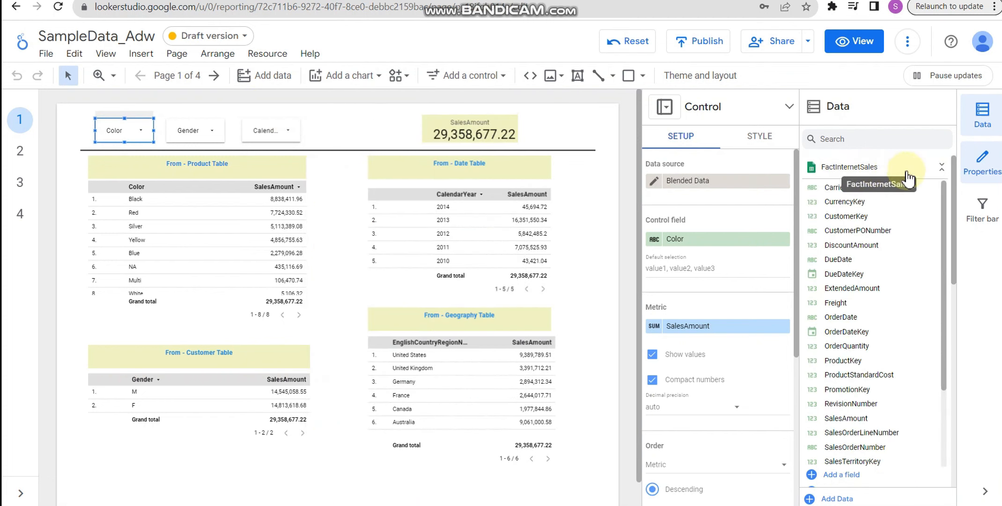
pyautogui.rightClick(827, 176)
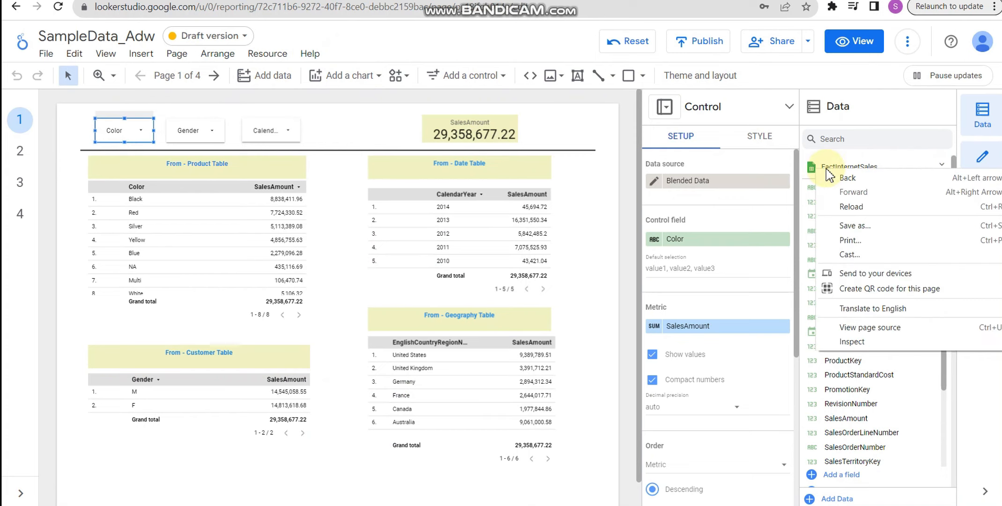
pyautogui.click(817, 172)
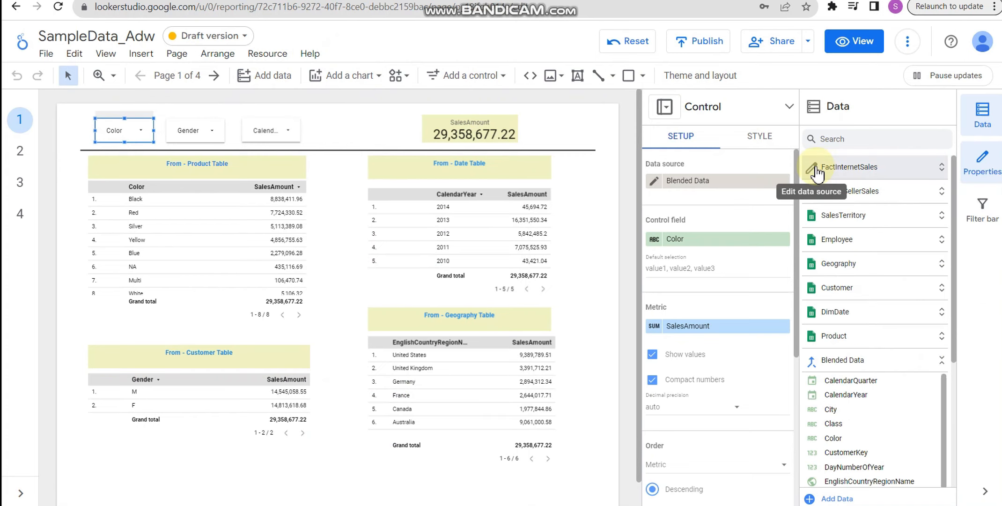
# - Open the FactInternetSales data source for editing and examine its Google Sheets connection, worksheet and options
pyautogui.click(810, 174)
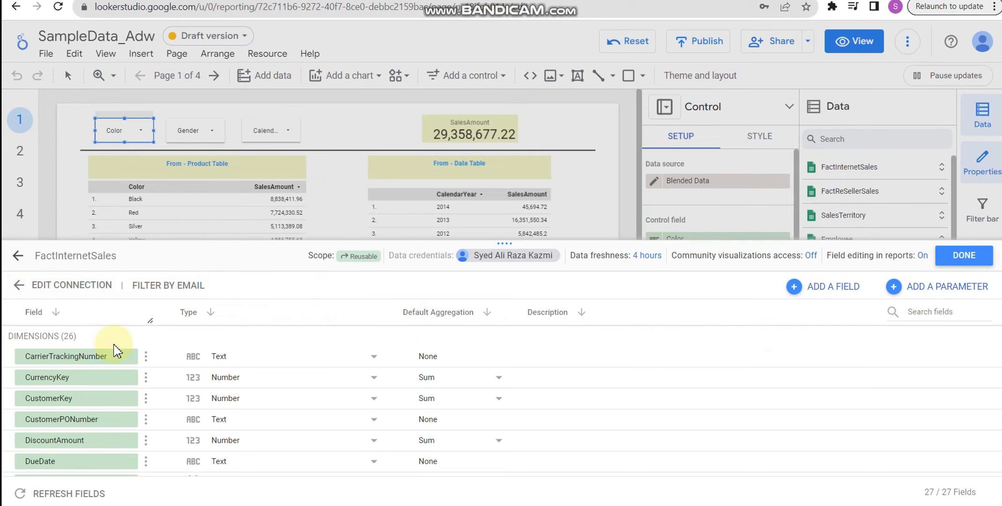
pyautogui.click(78, 285)
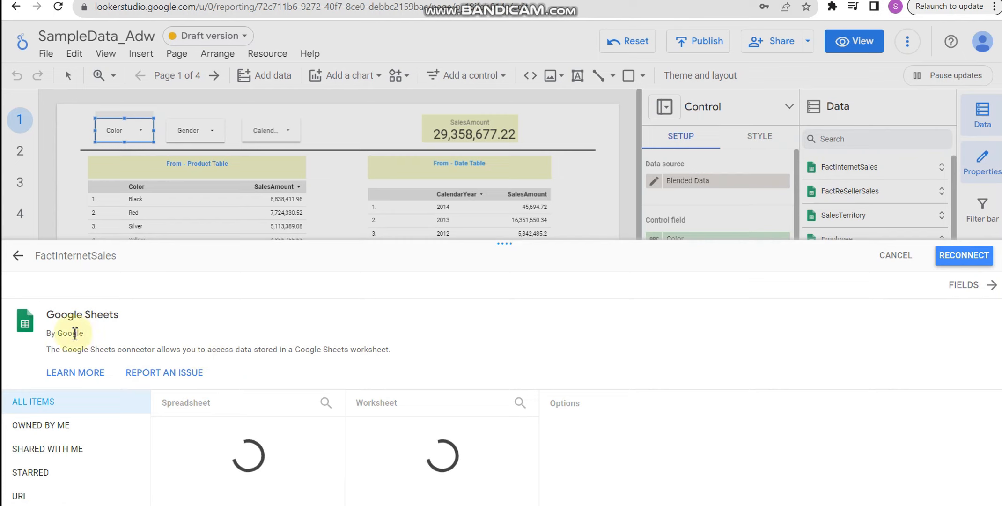
pyautogui.moveTo(43, 313); pyautogui.dragTo(132, 323)
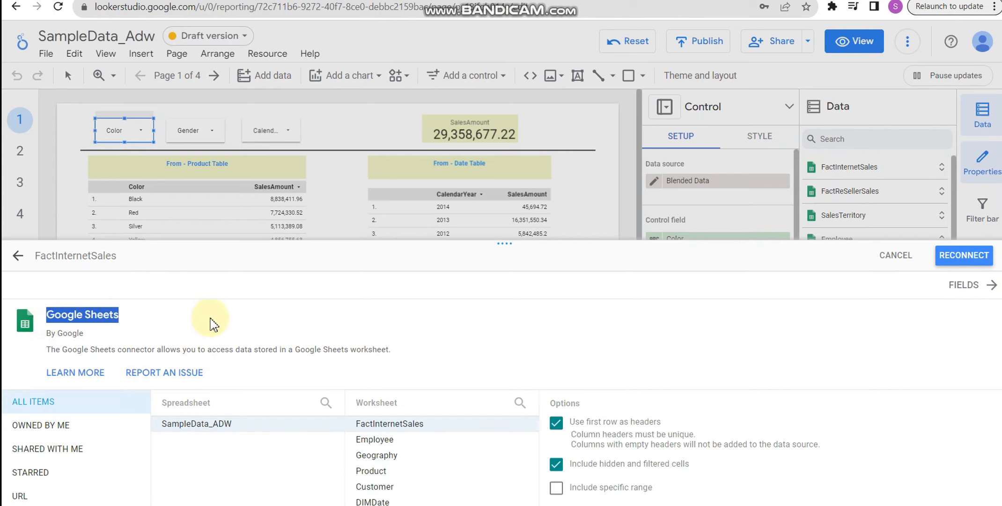
pyautogui.scroll(-1, 264, 298)
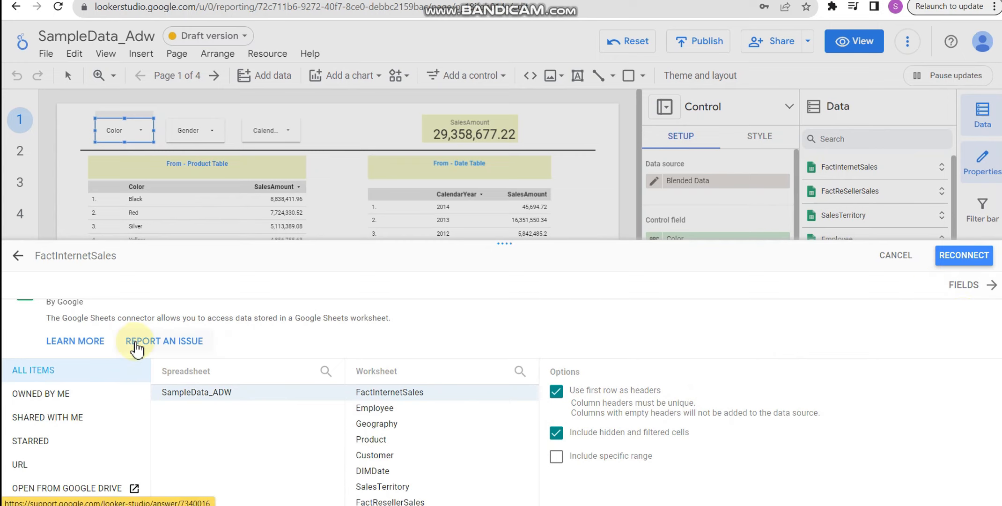
# - Return to the report's data sources overview, examine the connector types, and close the overview
pyautogui.click(17, 257)
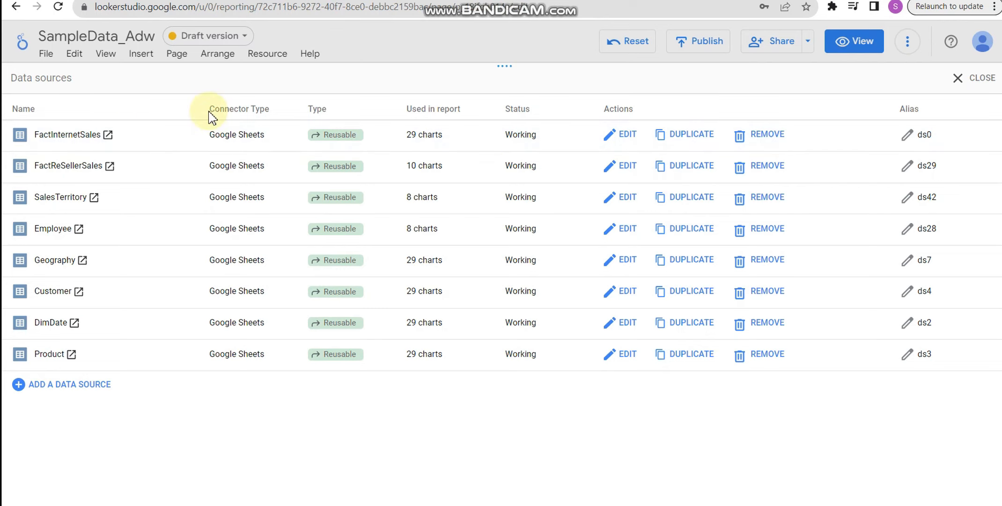
pyautogui.moveTo(210, 109); pyautogui.dragTo(268, 114)
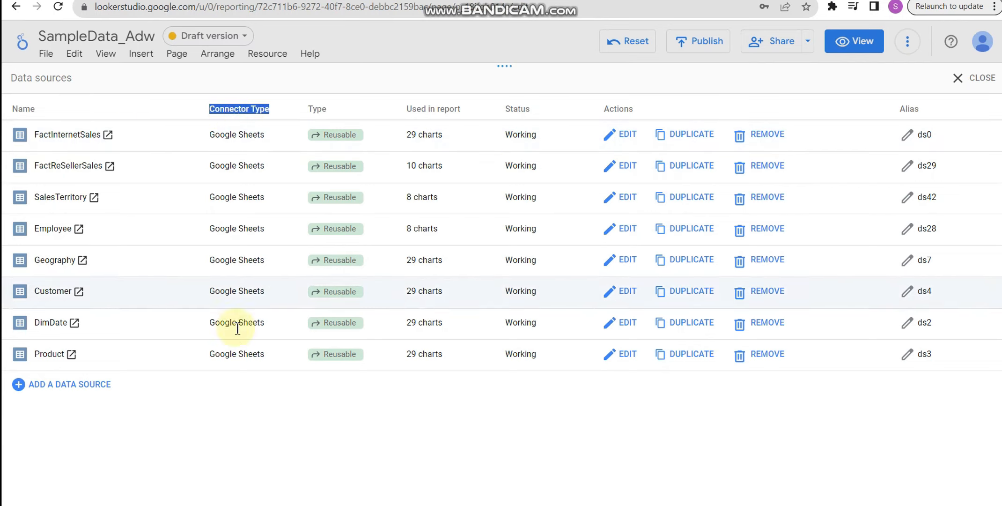
pyautogui.click(978, 85)
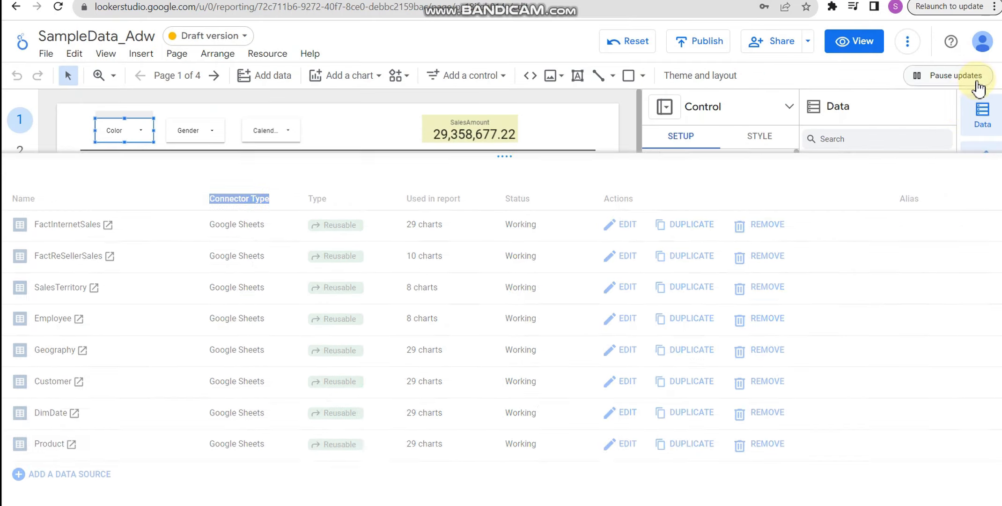
# - Check the additional report options, and open the Blended Data source to view its joined tables
pyautogui.click(905, 51)
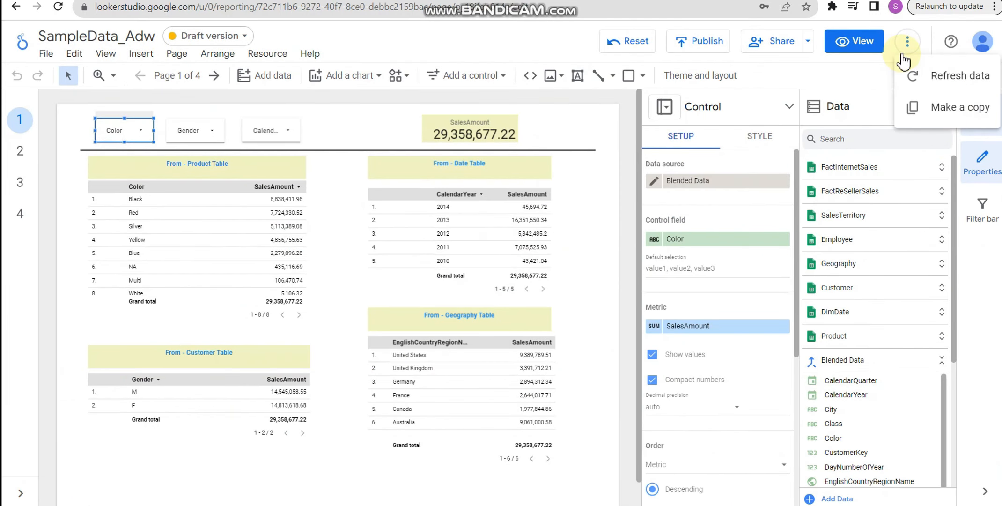
pyautogui.click(906, 68)
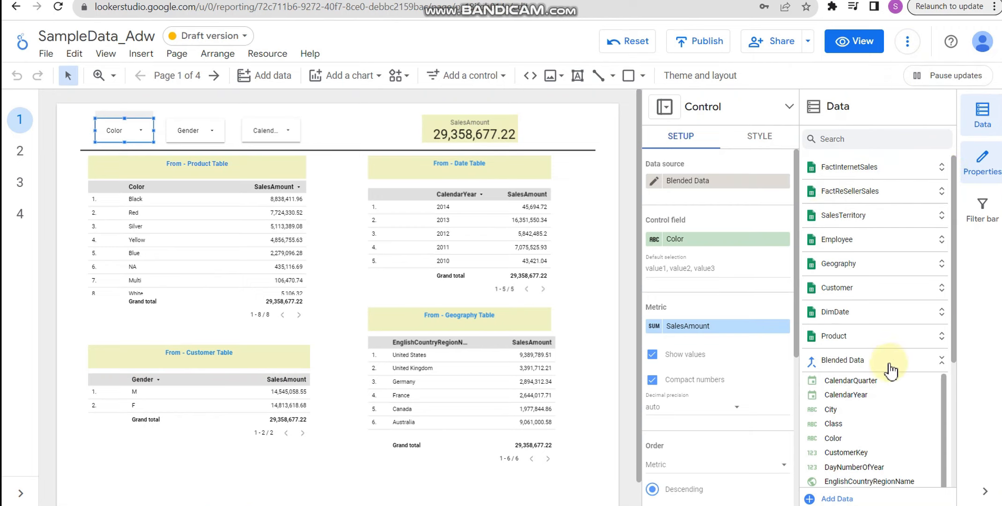
pyautogui.click(812, 366)
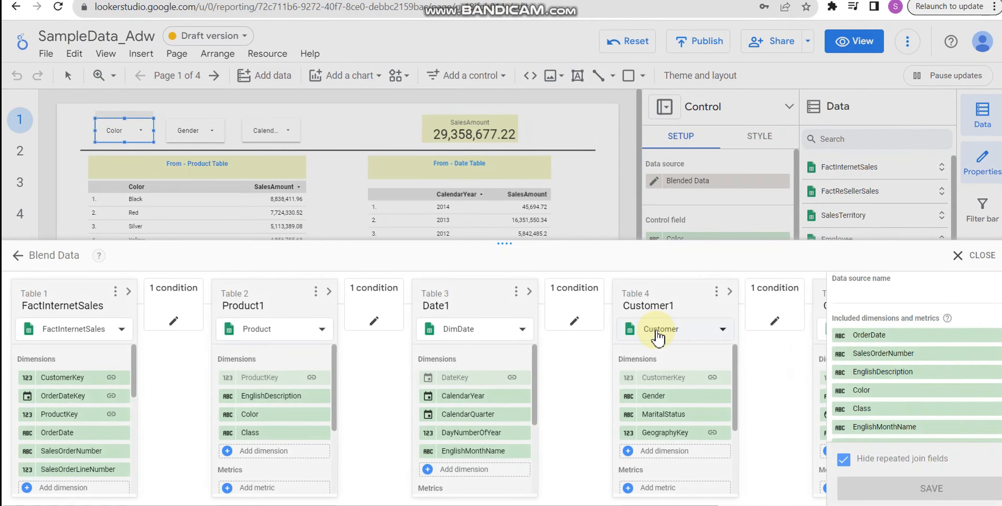
# - Examine the FactInternetSales–Product1 and Customer1–Geography1 join configurations and the data sources selectable for Table 2, leaving the blend unchanged
pyautogui.click(175, 310)
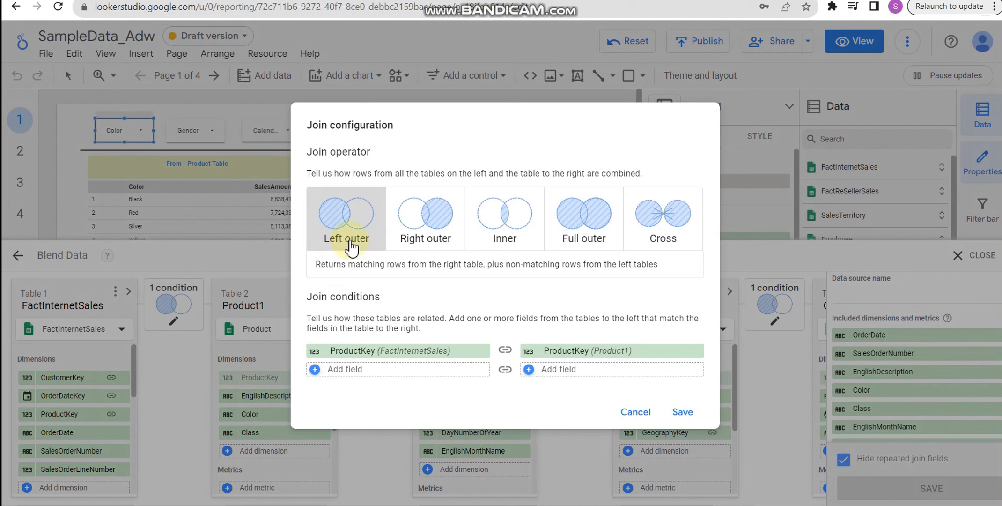
pyautogui.click(639, 413)
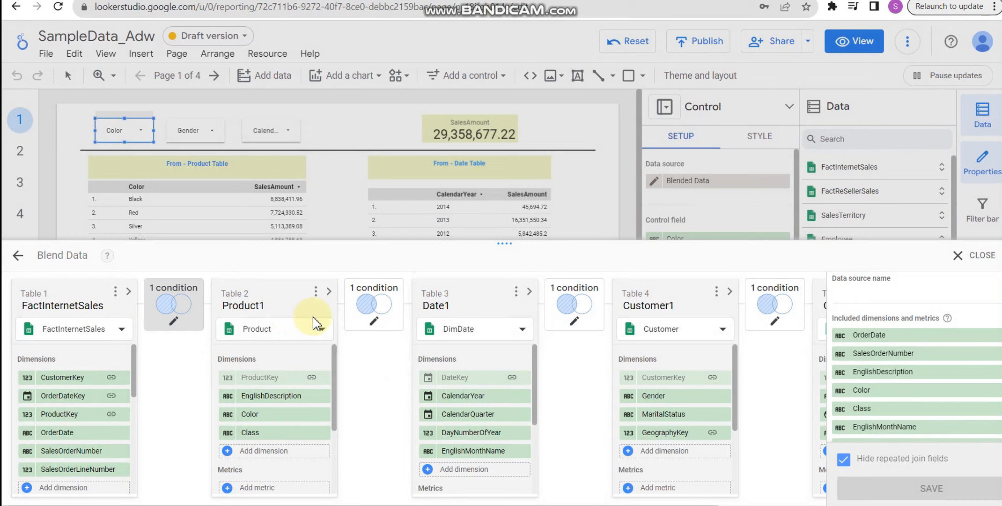
pyautogui.click(280, 338)
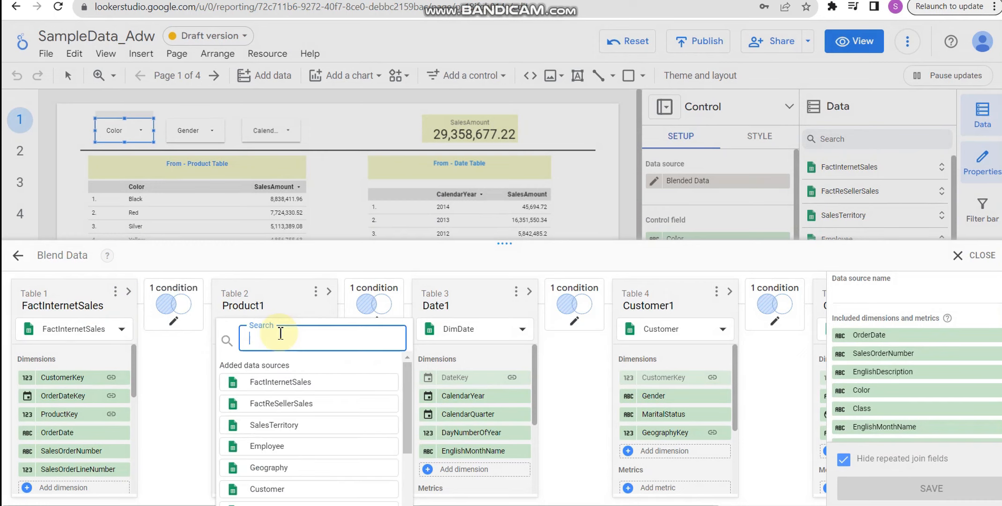
pyautogui.click(284, 309)
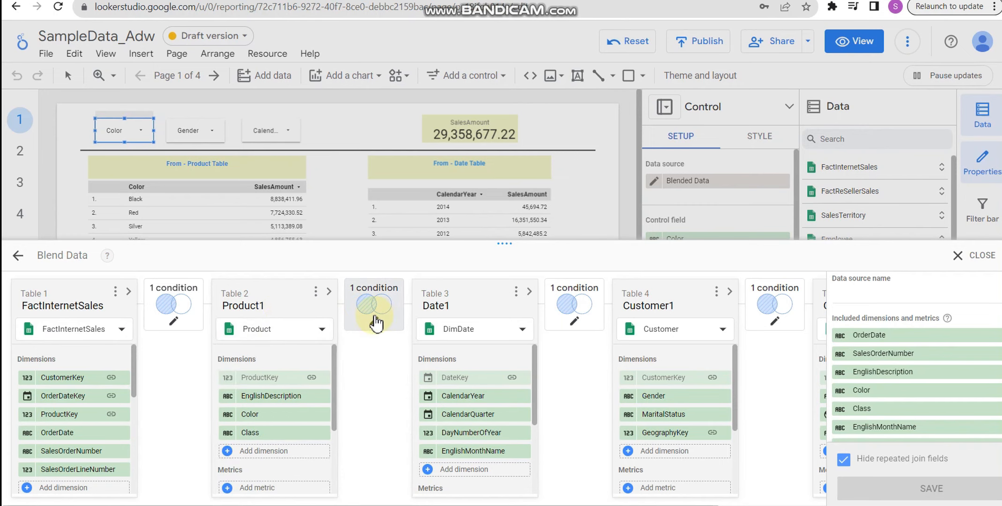
pyautogui.click(771, 307)
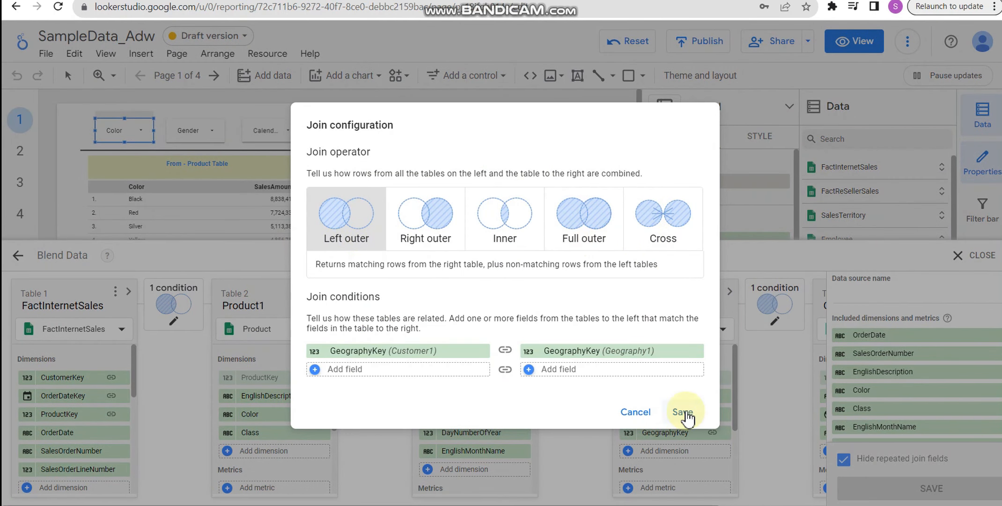
pyautogui.click(638, 413)
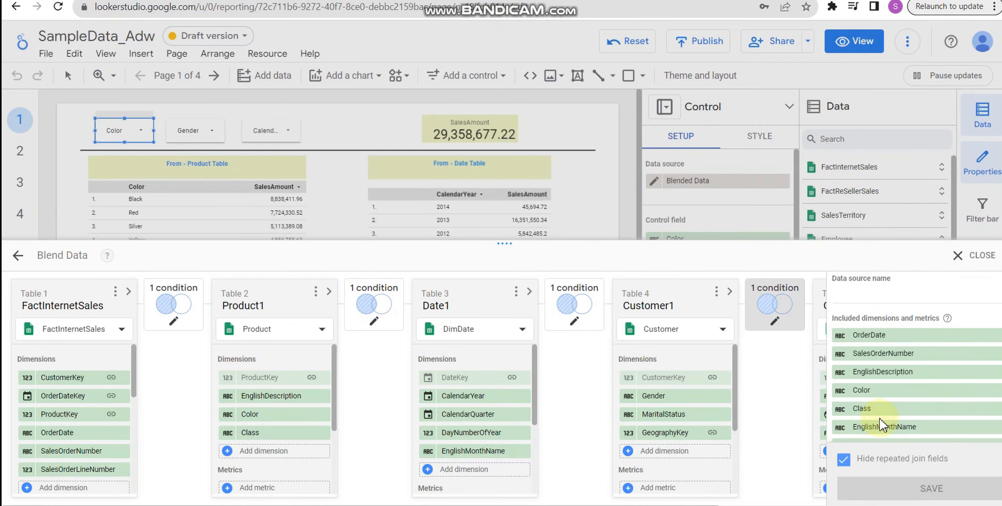
# - Close the blend editor, preview the report in view mode, and return to edit mode
pyautogui.click(982, 255)
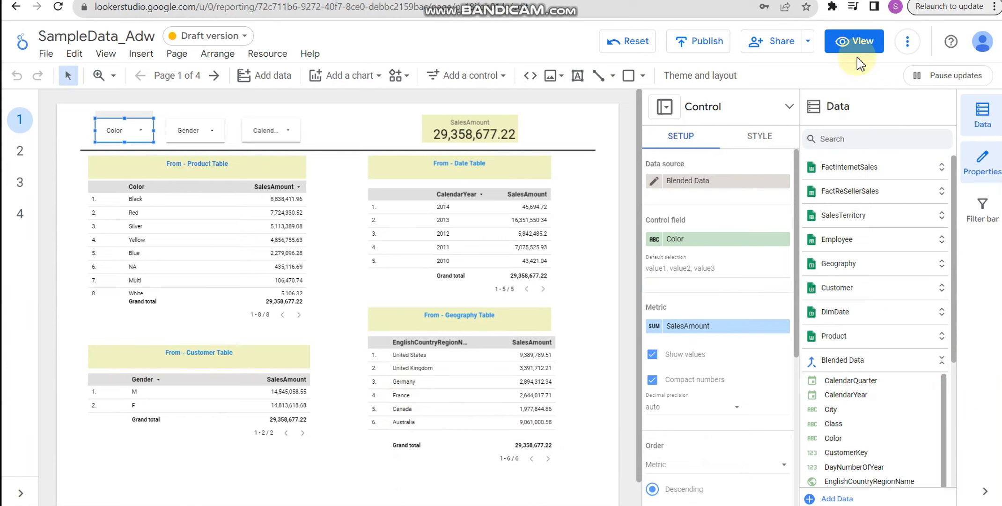
pyautogui.click(858, 42)
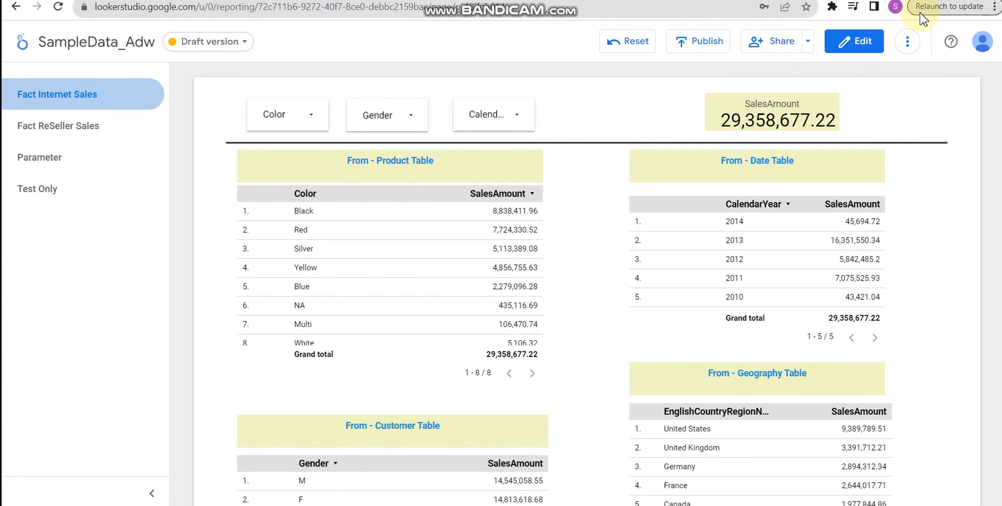
pyautogui.click(854, 41)
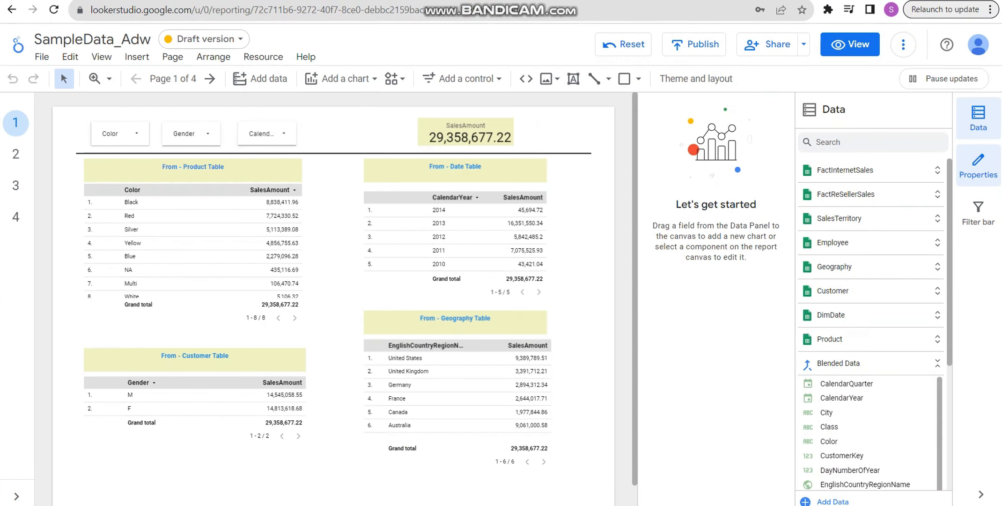
# - Examine the worksheets and options of the SampleData_ADW spreadsheet through the Google Sheets connector, and cancel adding the data
pyautogui.click(831, 501)
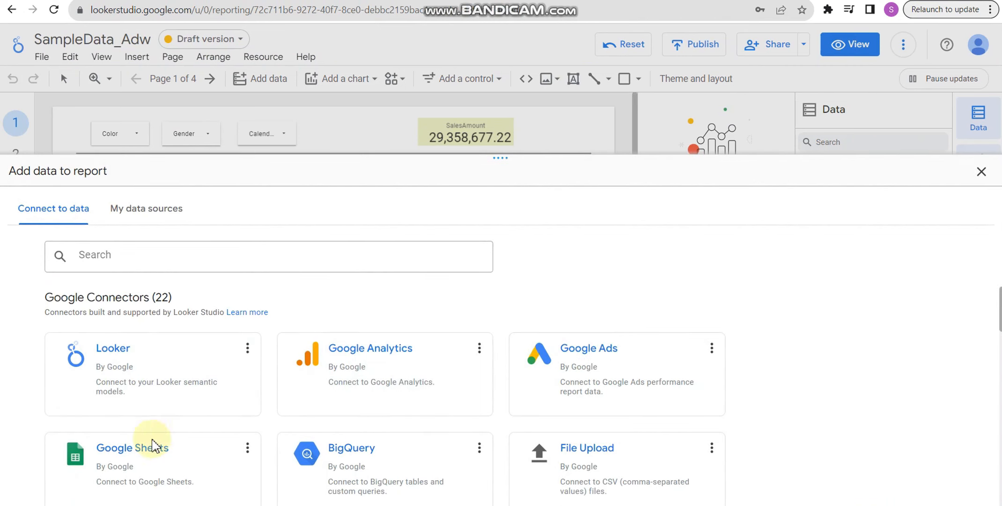
pyautogui.click(131, 466)
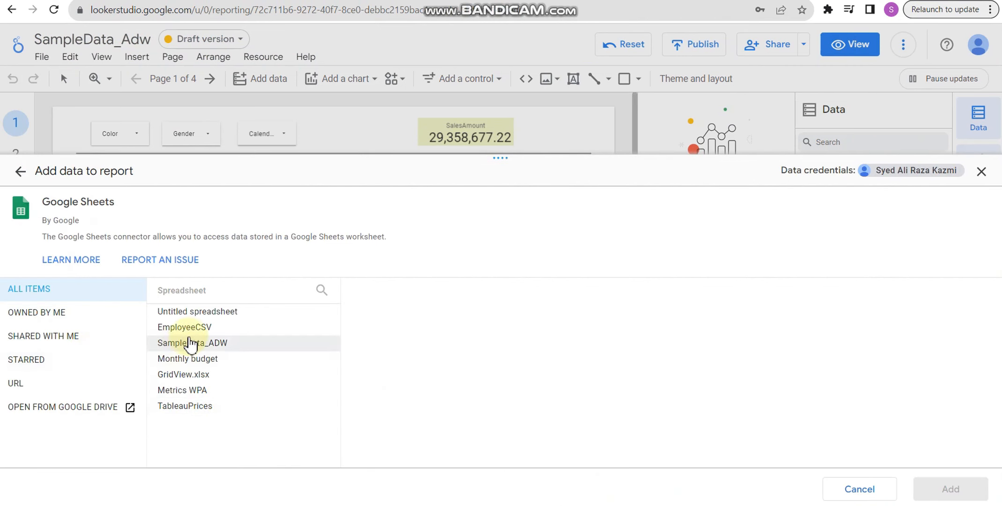
pyautogui.click(190, 343)
pyautogui.click(859, 488)
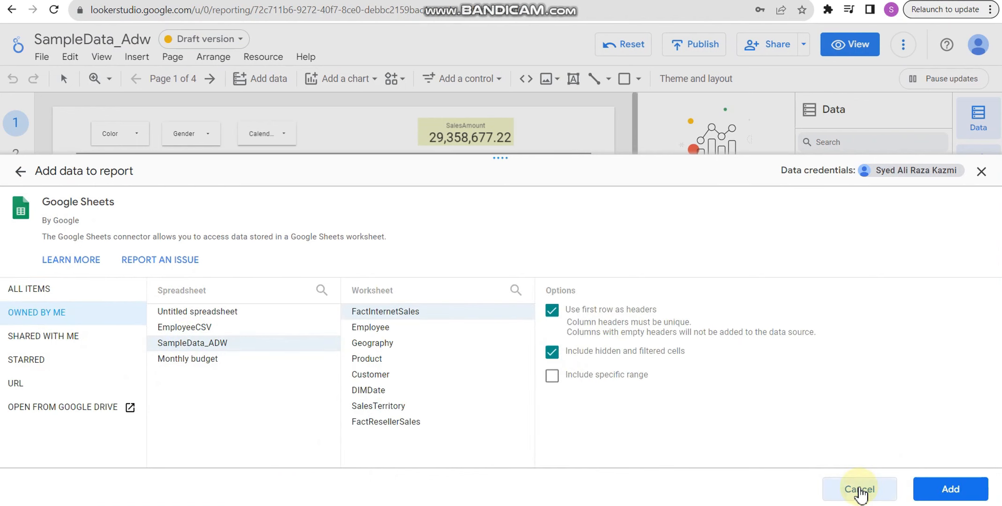